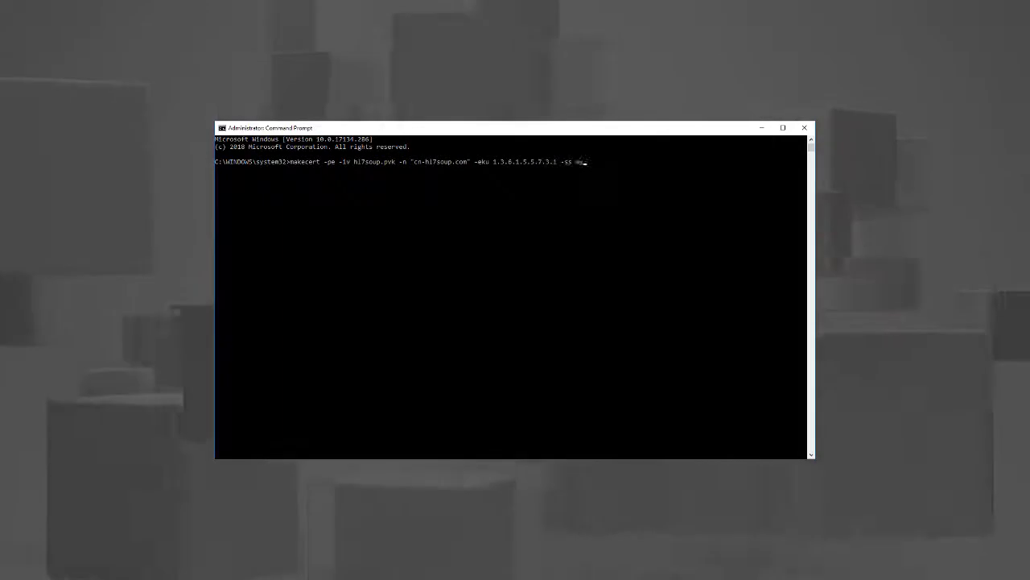
{"action": "key", "text": "Return"}
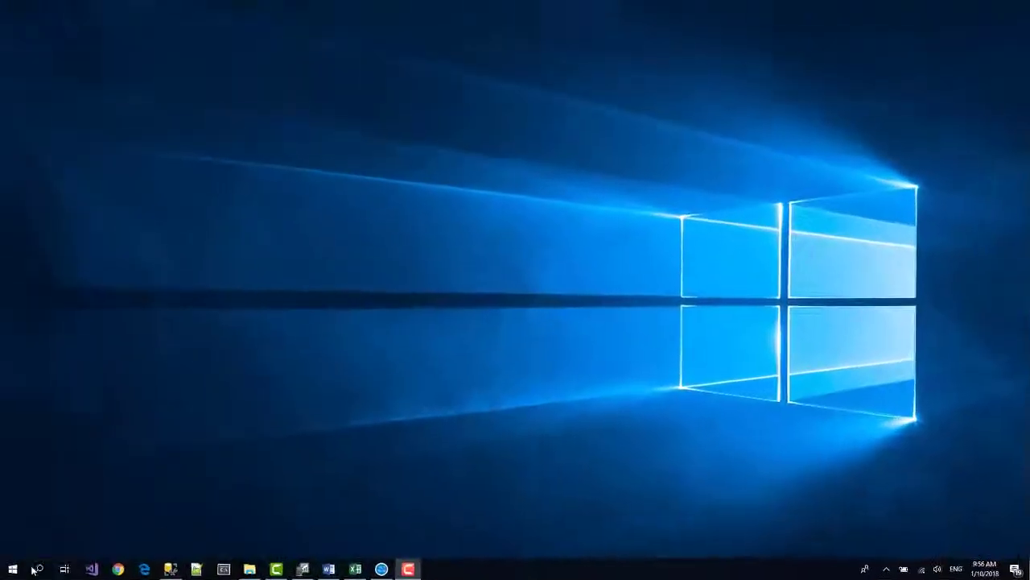
Open Internet Information Services (IIS) Manager and show the server's Server Certificates
{"action": "left_click", "coordinate": [9, 566]}
{"action": "type", "text": "iis"}
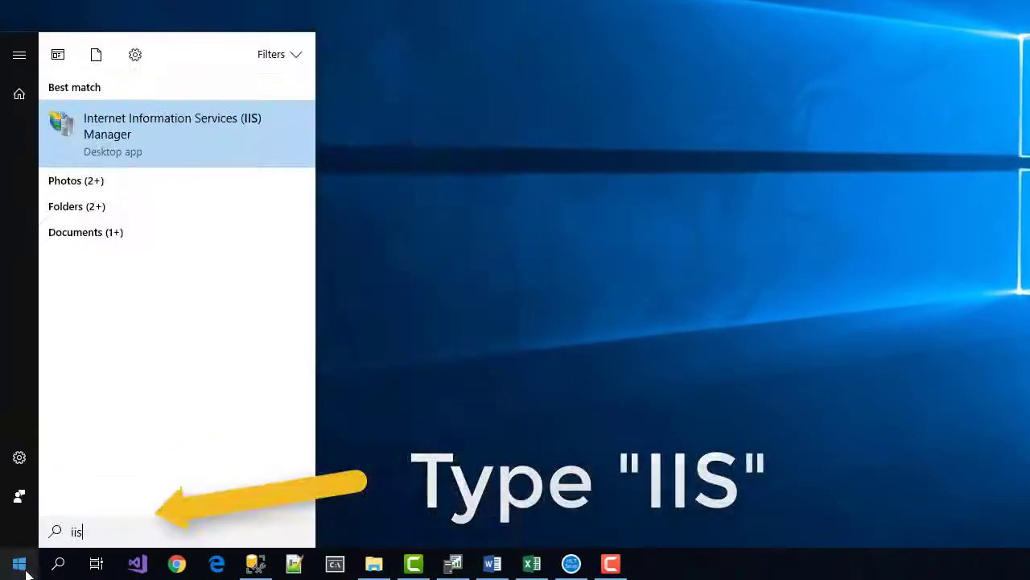
{"action": "left_click", "coordinate": [180, 120]}
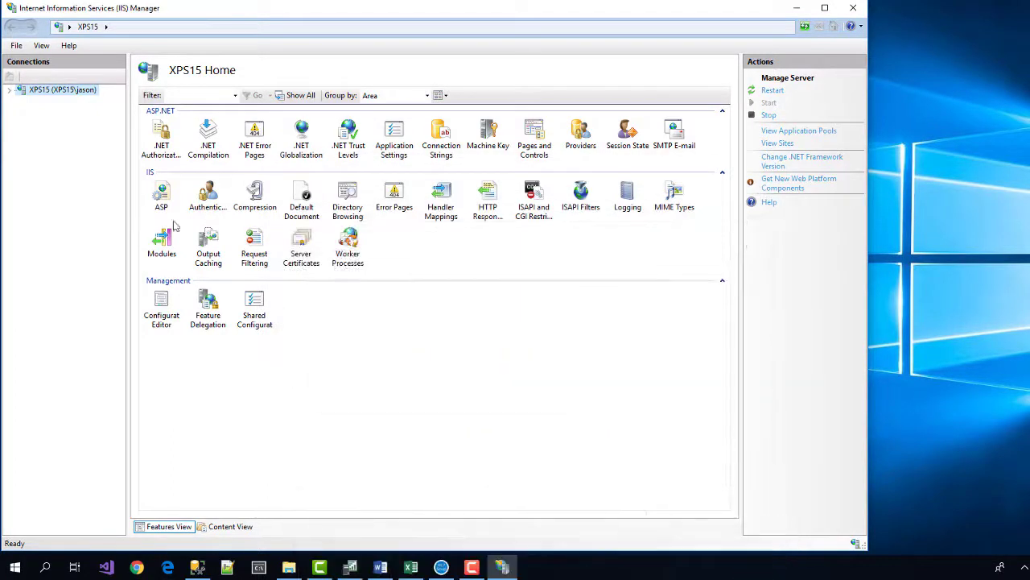
{"action": "double_click", "coordinate": [308, 248]}
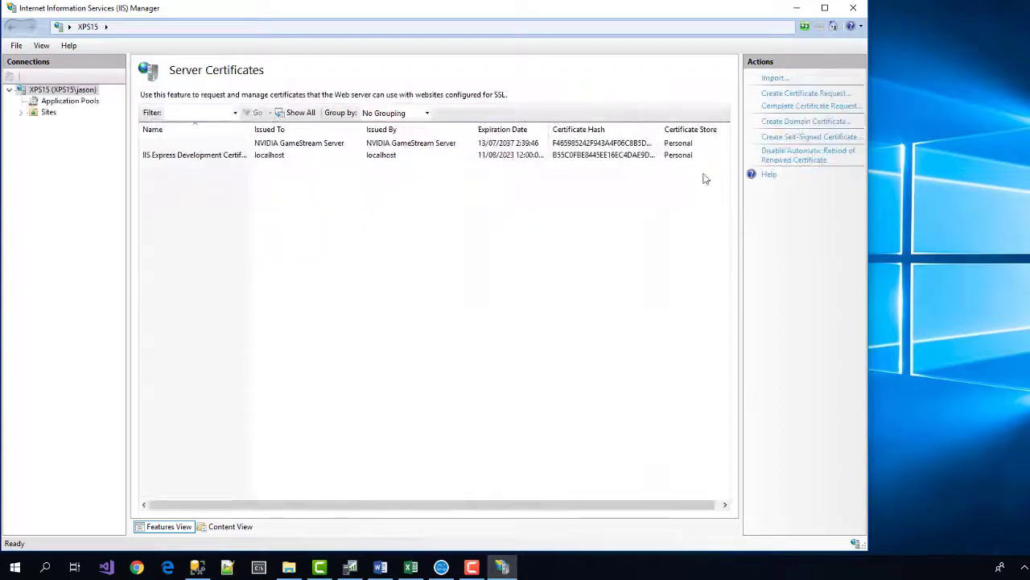
Create a self-signed certificate with the friendly name MyCert in the Personal certificate store
{"action": "left_click", "coordinate": [772, 138]}
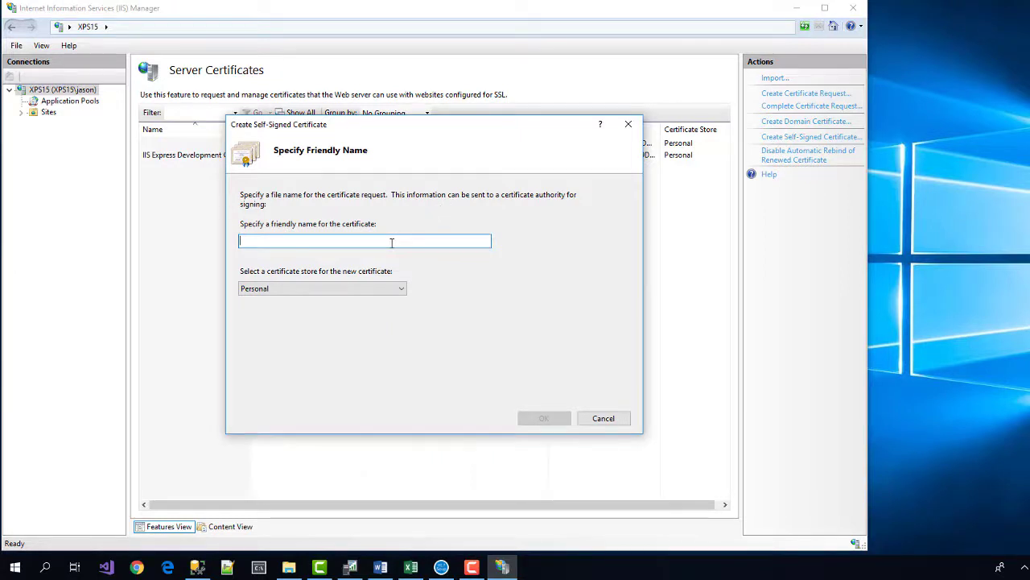
{"action": "type", "text": "MyCert"}
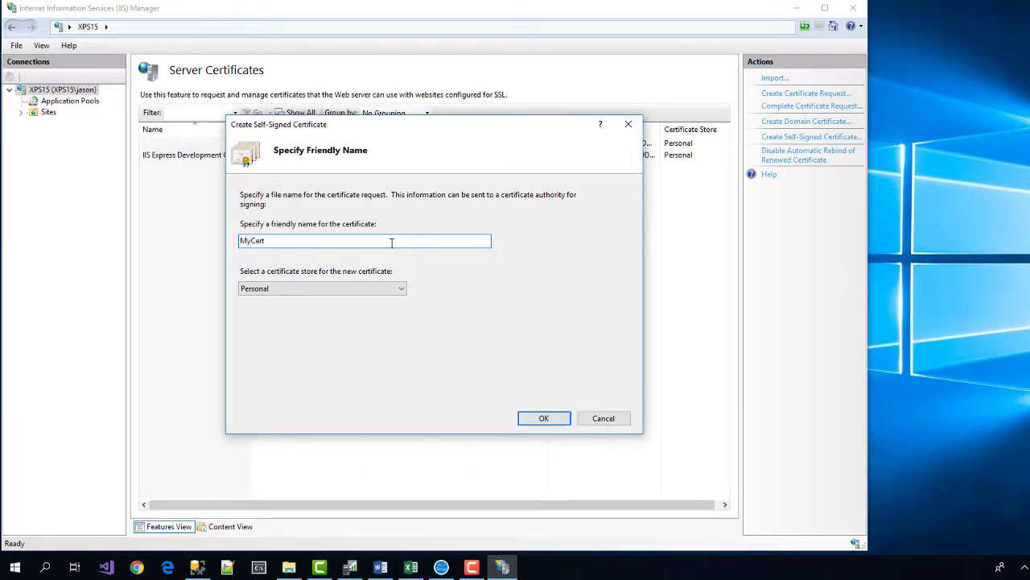
{"action": "left_click", "coordinate": [545, 418]}
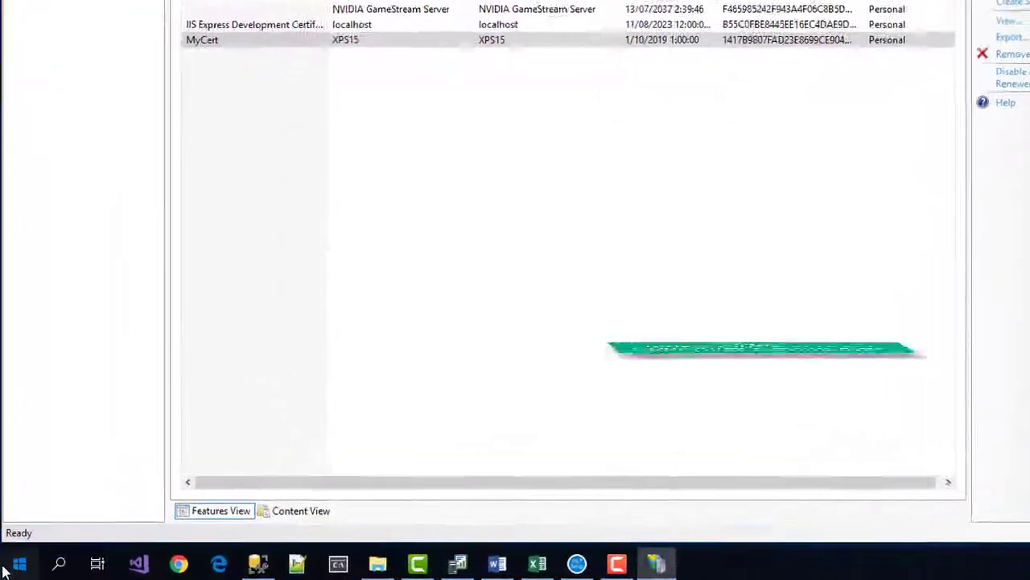
Open the local computer certificate manager and show the certificates in the Personal store
{"action": "left_click", "coordinate": [6, 570]}
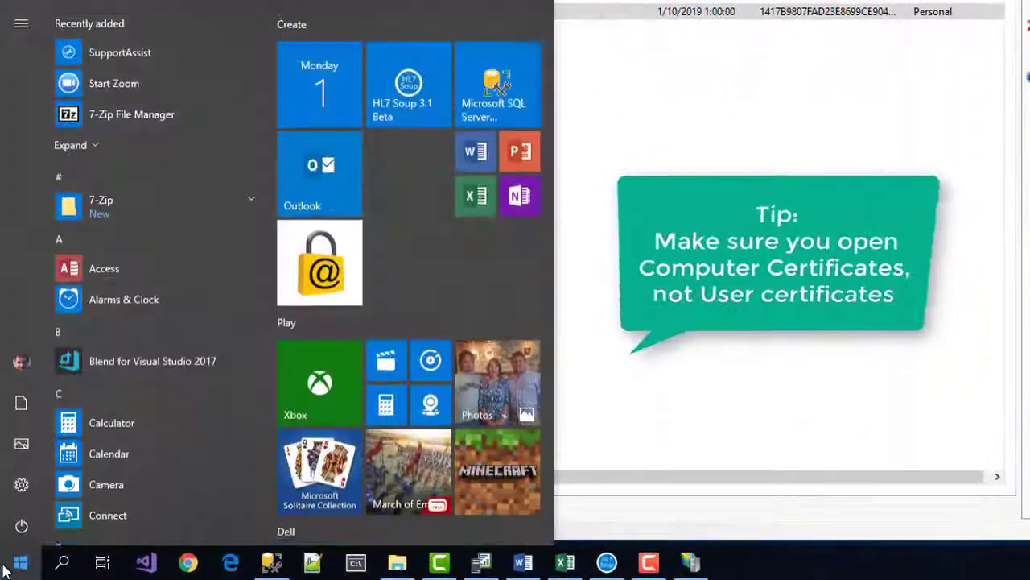
{"action": "type", "text": "computer Certificates"}
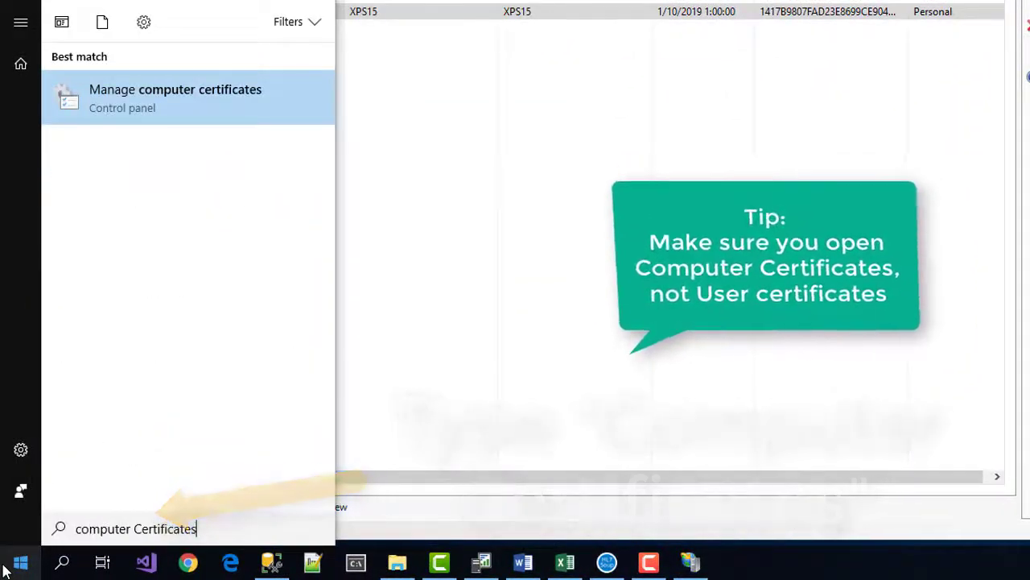
{"action": "key", "text": "Return"}
{"action": "left_click_drag", "start_coordinate": [552, 434], "coordinate": [891, 470]}
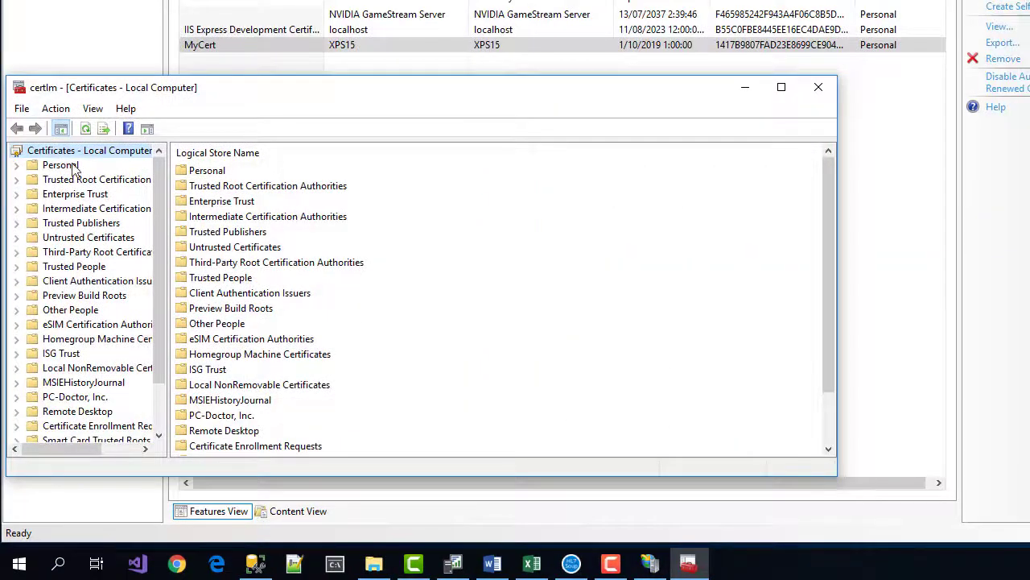
{"action": "left_click", "coordinate": [71, 166]}
{"action": "double_click", "coordinate": [211, 174]}
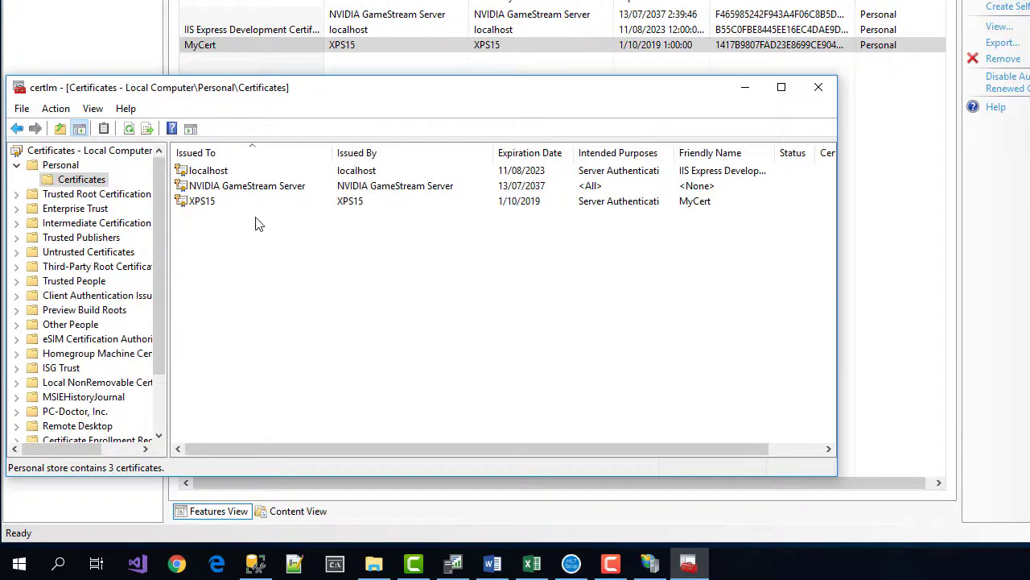
Set up an export of the MyCert certificate that includes its private key, in PKCS #12 (.PFX) format
{"action": "left_click", "coordinate": [701, 211]}
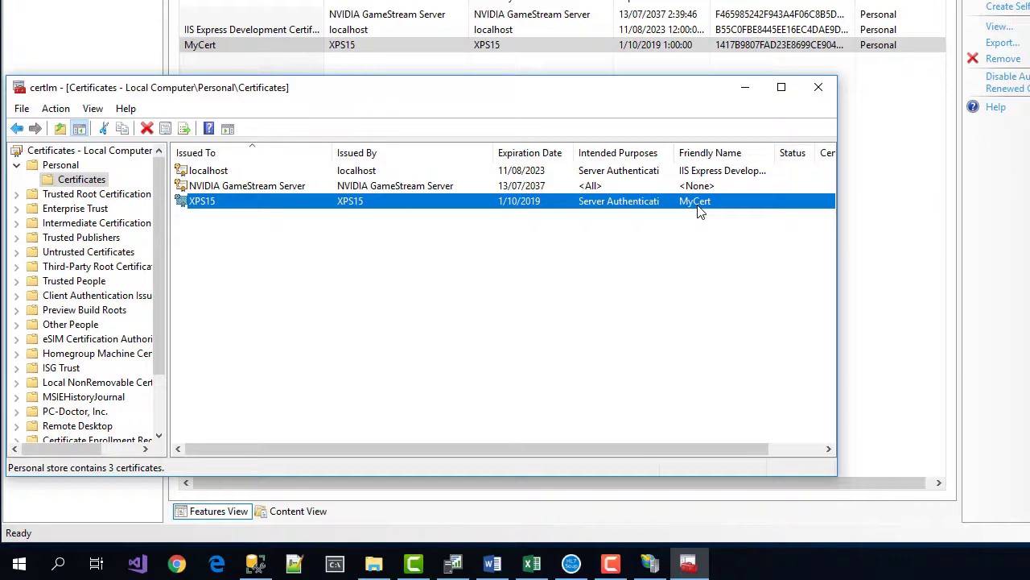
{"action": "right_click", "coordinate": [698, 206]}
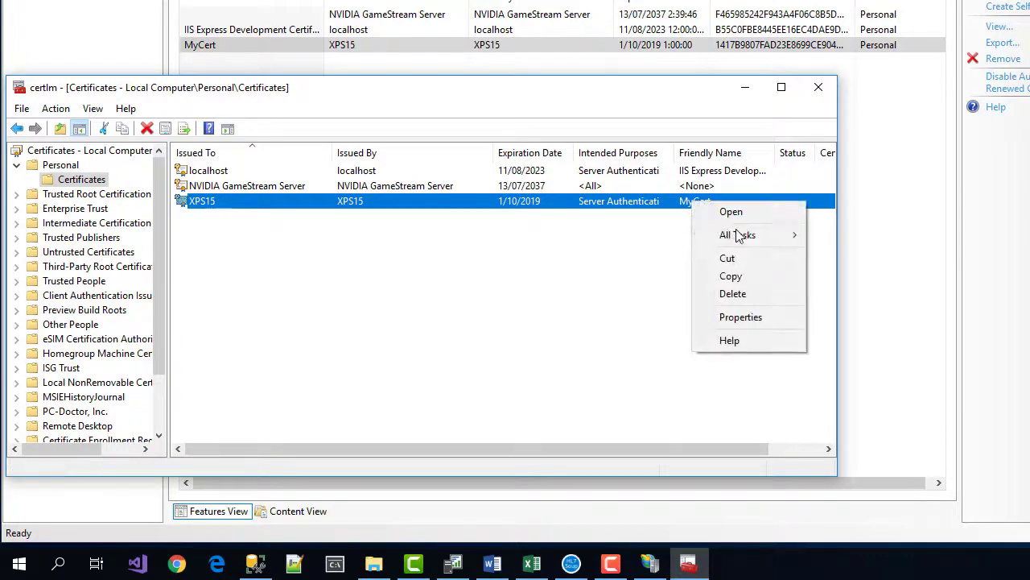
{"action": "mouse_move", "coordinate": [740, 234]}
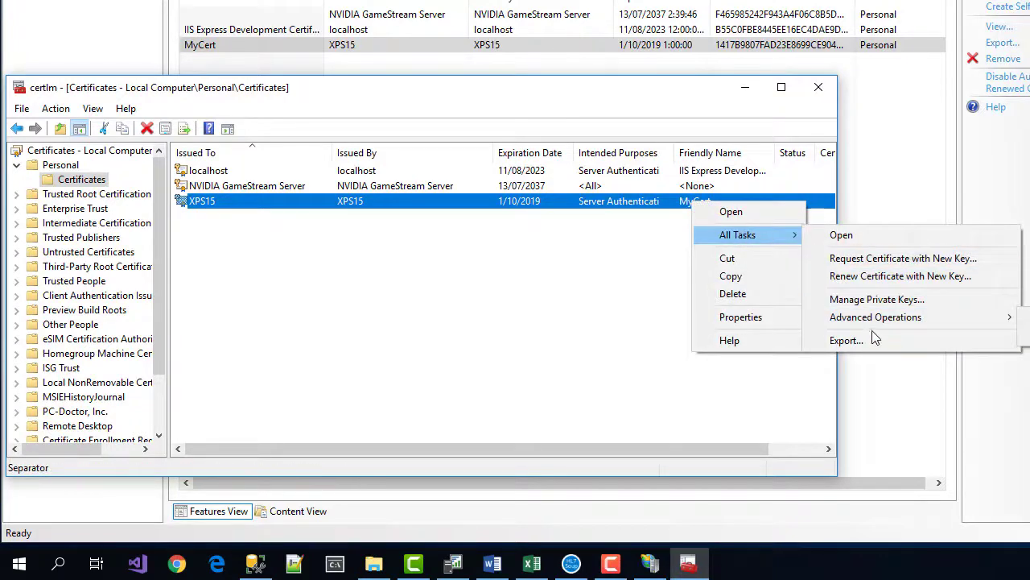
{"action": "left_click", "coordinate": [873, 340]}
{"action": "left_click", "coordinate": [550, 474]}
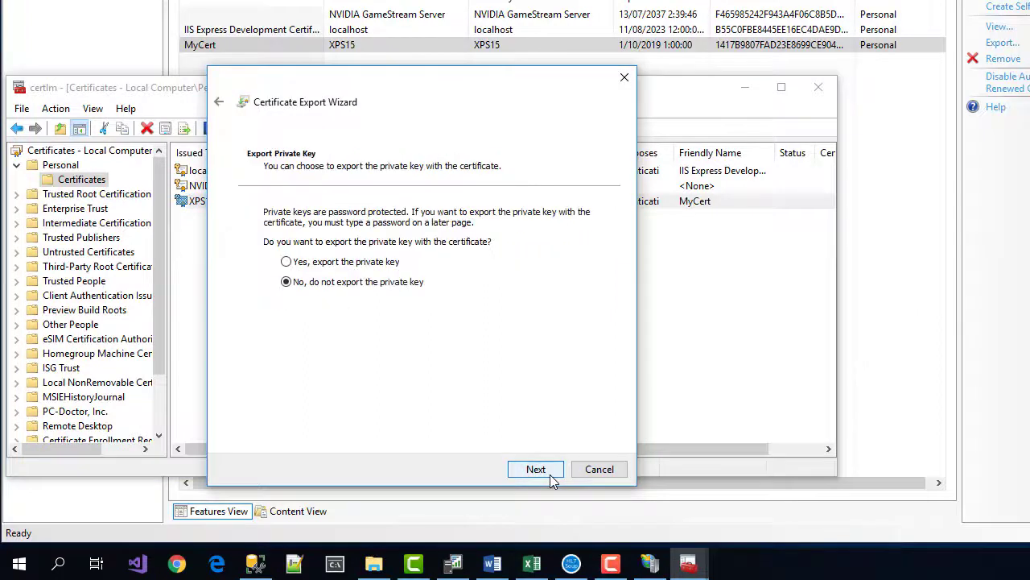
{"action": "left_click", "coordinate": [375, 264]}
{"action": "left_click", "coordinate": [553, 467]}
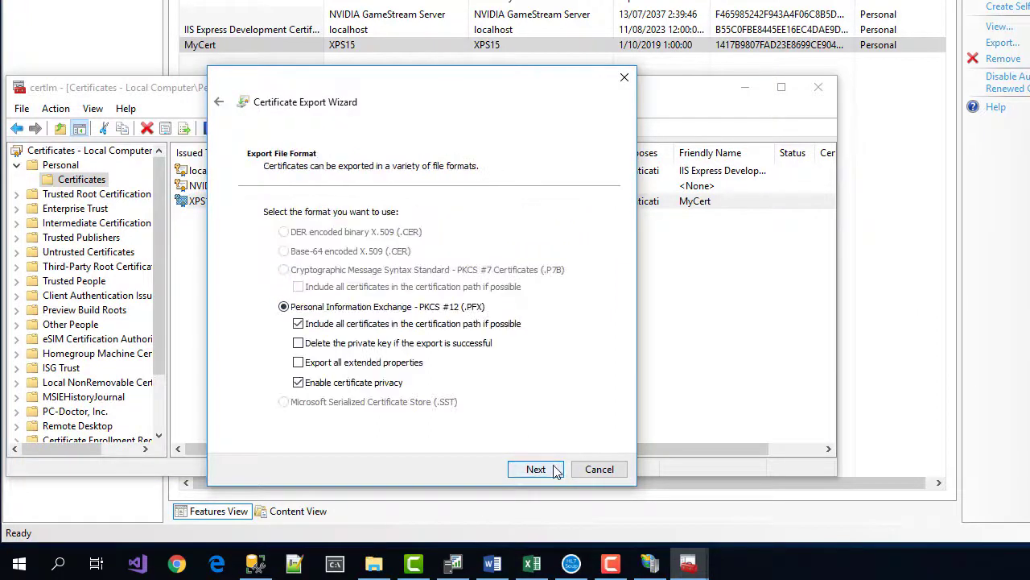
{"action": "left_click", "coordinate": [553, 467]}
Protect the exported private key with a password, entering and confirming the export password
{"action": "left_click", "coordinate": [269, 337]}
{"action": "left_click", "coordinate": [306, 353]}
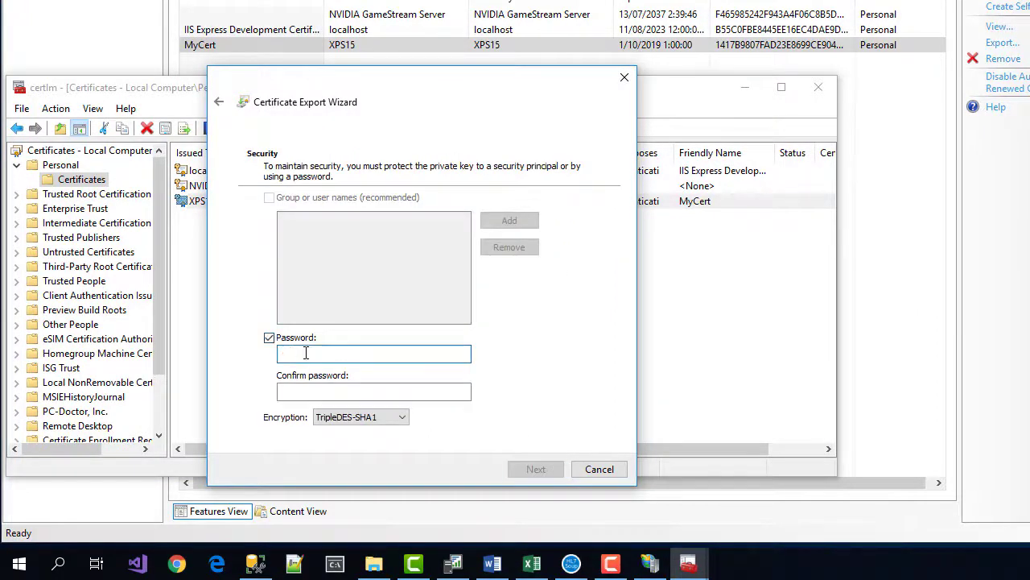
{"action": "type", "text": "******"}
{"action": "key", "text": "Tab"}
{"action": "type", "text": "******"}
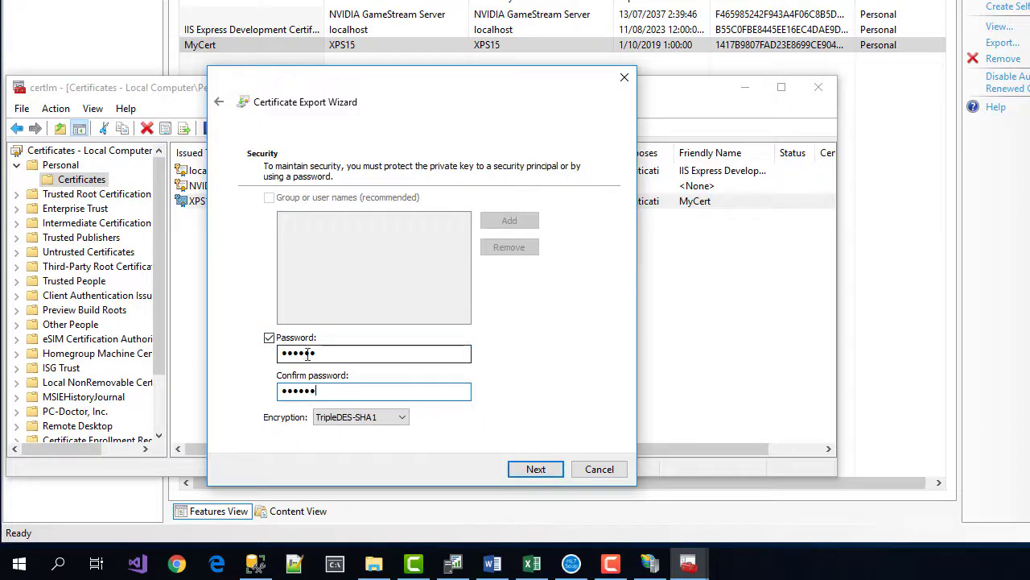
{"action": "left_click", "coordinate": [535, 469]}
Export the certificate to the file c:\temp\mycert.pfx and finish the export wizard
{"action": "type", "text": "c:\\temp\\mycert.pfx"}
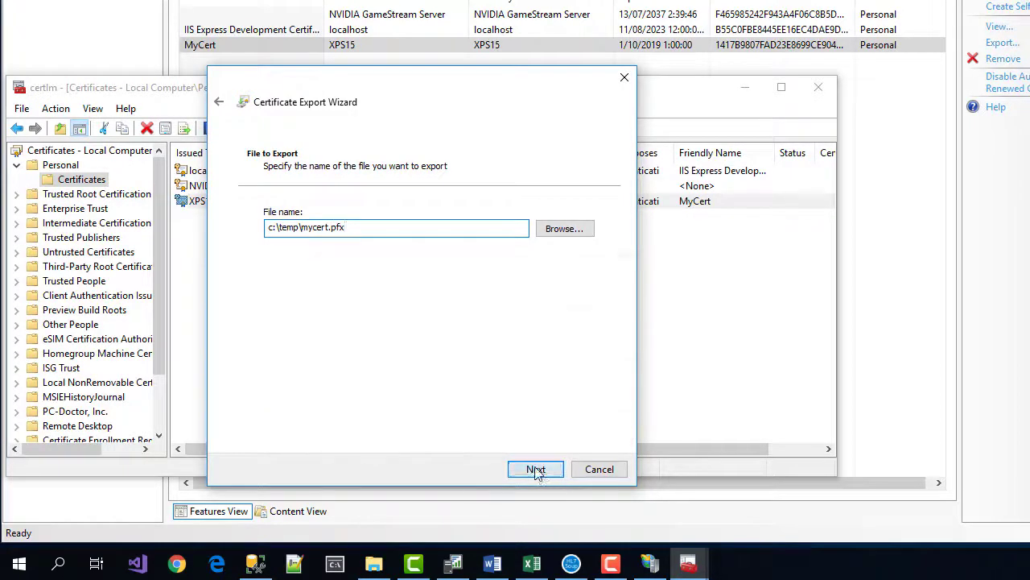
{"action": "left_click", "coordinate": [534, 471]}
{"action": "left_click", "coordinate": [535, 470]}
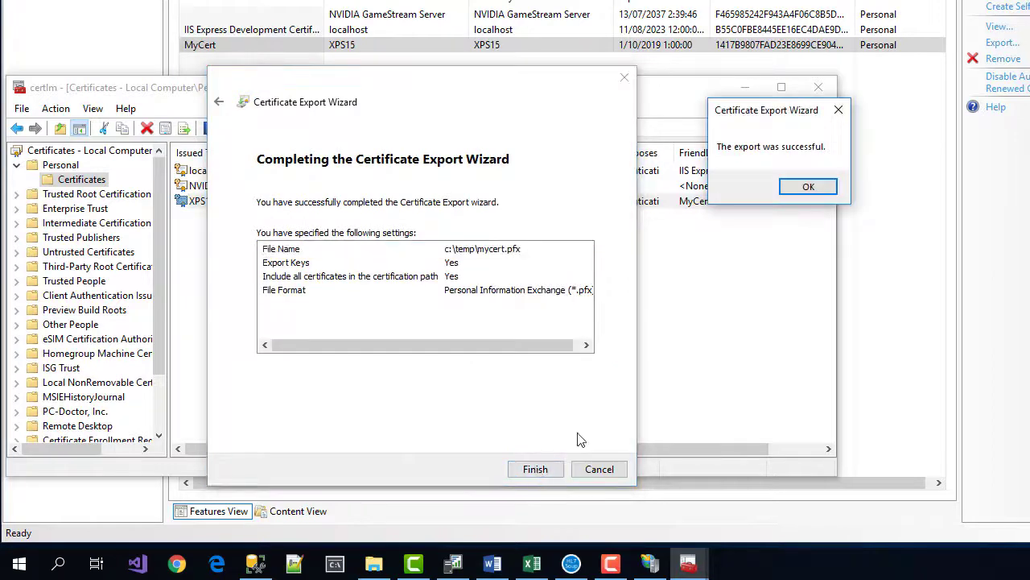
{"action": "left_click", "coordinate": [789, 186]}
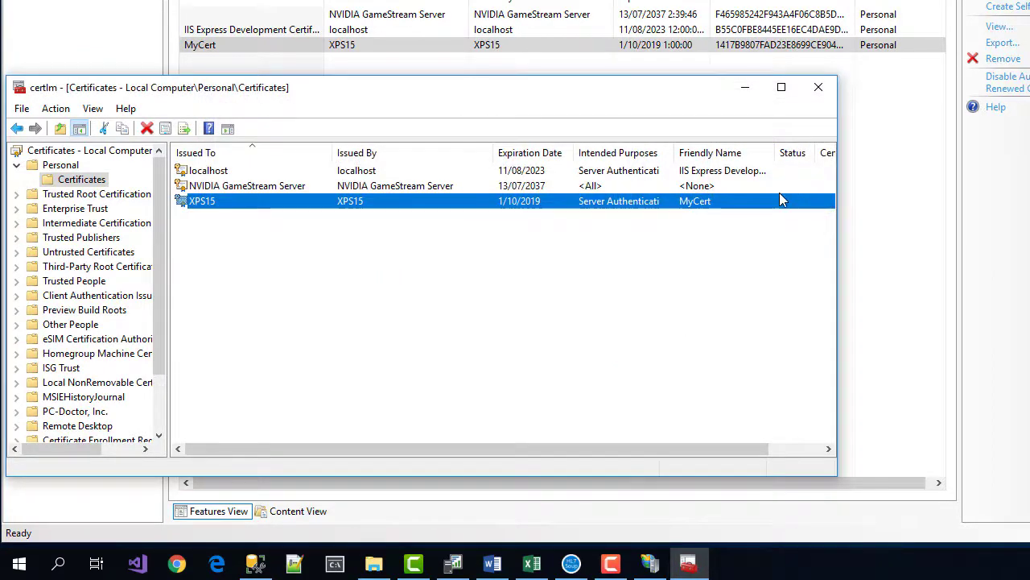
Delete the MyCert certificate from the local computer's Personal store
{"action": "key", "text": "Delete"}
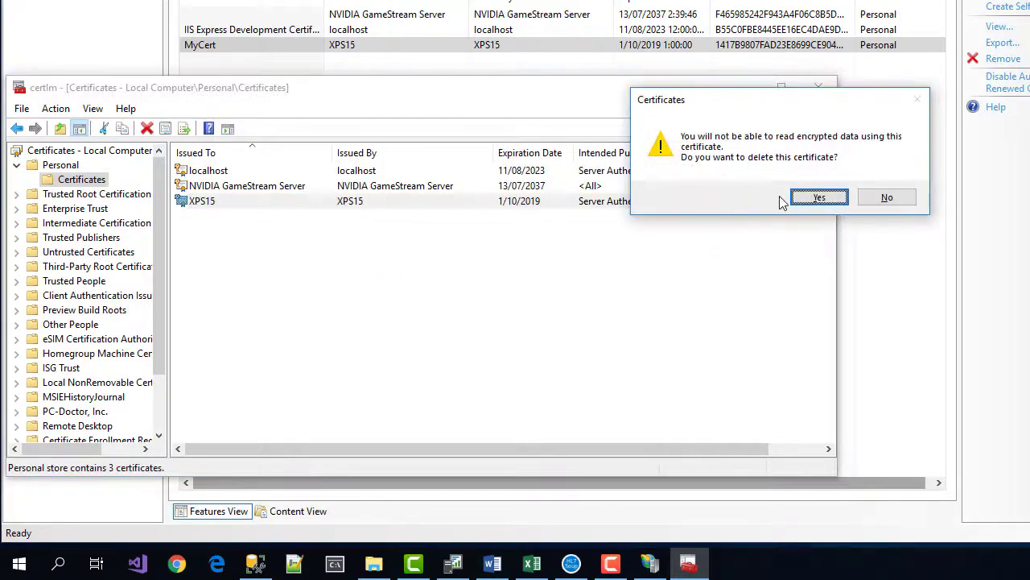
{"action": "left_click", "coordinate": [821, 199]}
Begin importing mycert.pfx from the C:\Temp folder in File Explorer, with Local Machine as the store location
{"action": "left_click", "coordinate": [373, 564]}
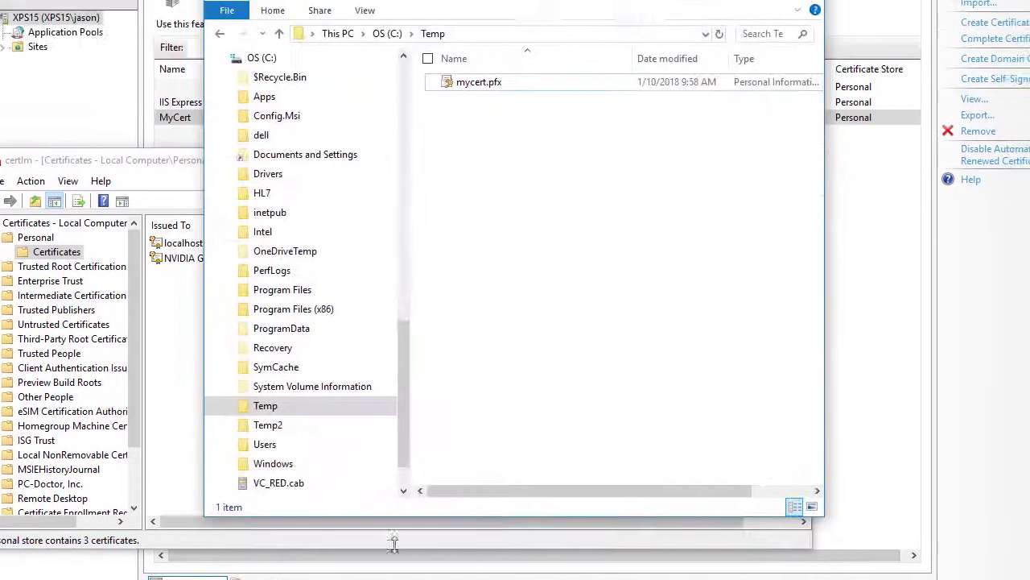
{"action": "double_click", "coordinate": [473, 131]}
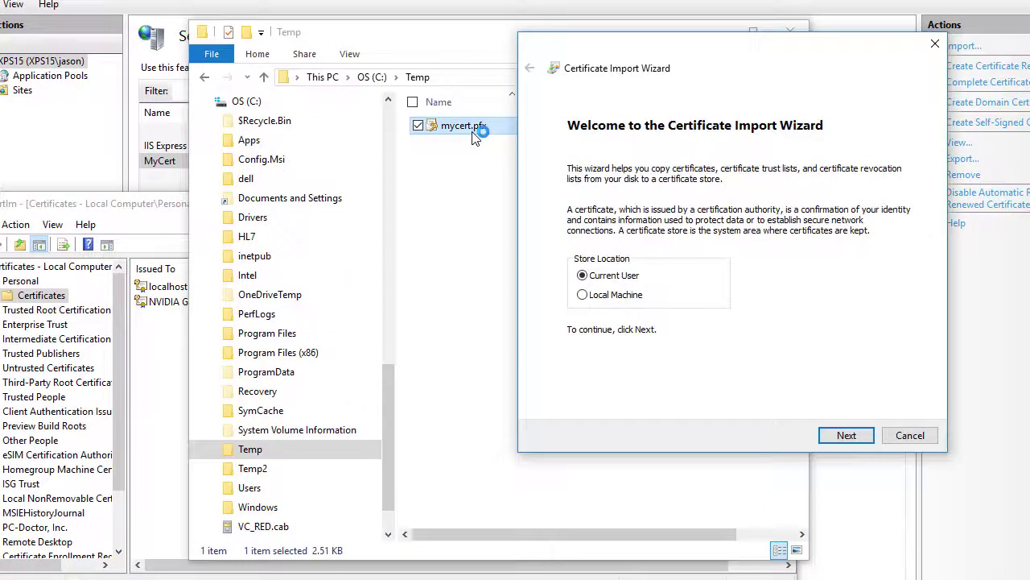
{"action": "left_click", "coordinate": [583, 295]}
{"action": "left_click", "coordinate": [847, 435]}
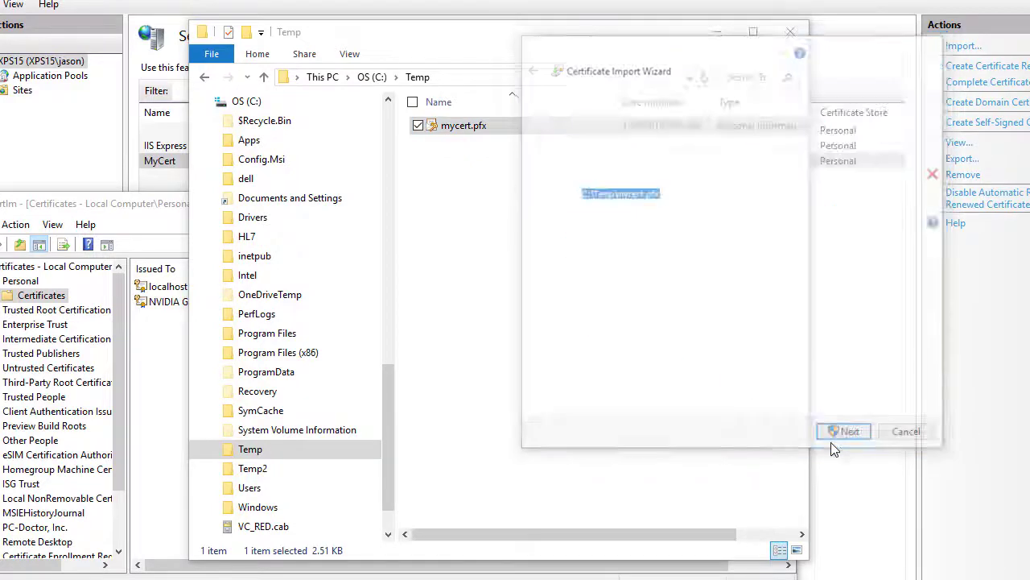
Enter the private key password and complete the import, letting the wizard determine the certificate store automatically
{"action": "left_click", "coordinate": [847, 435]}
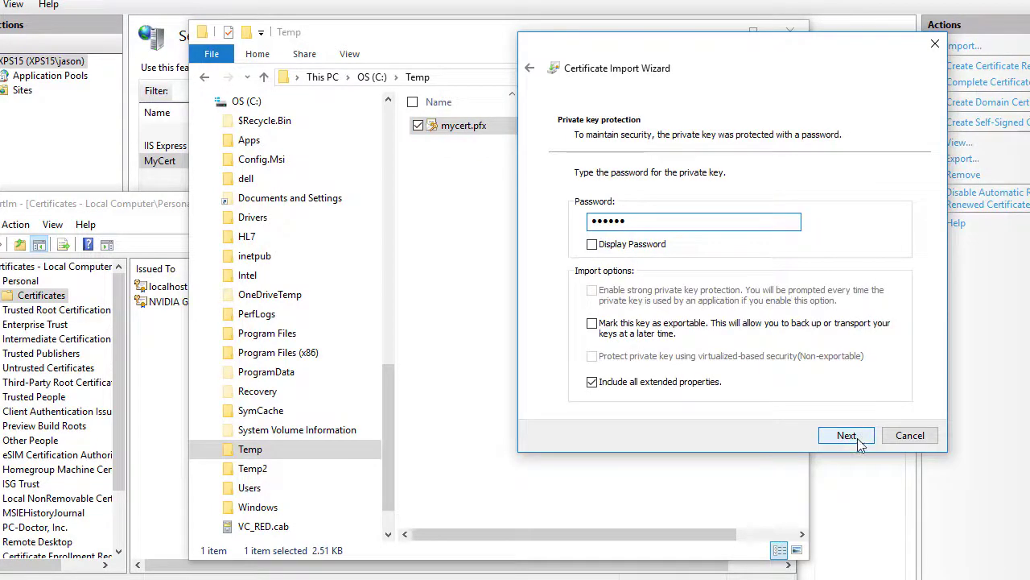
{"action": "left_click", "coordinate": [858, 440]}
{"action": "left_click", "coordinate": [859, 439]}
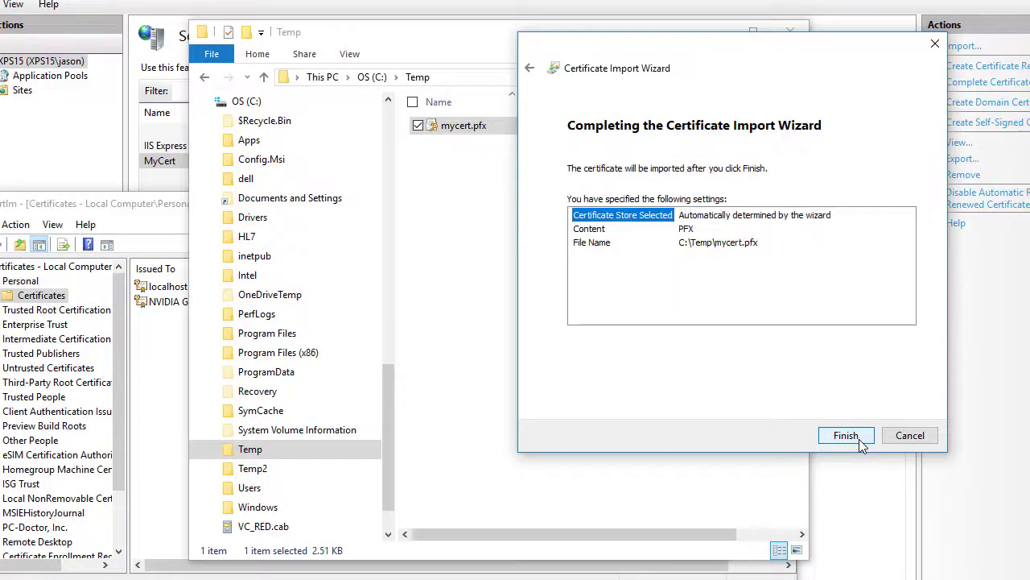
{"action": "left_click", "coordinate": [859, 438]}
{"action": "left_click", "coordinate": [785, 313]}
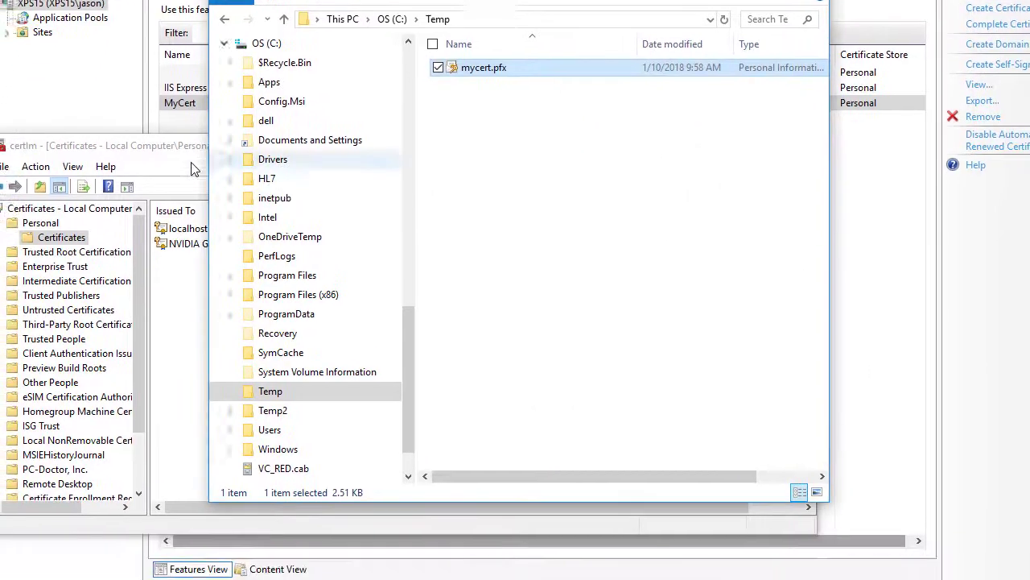
Return to the certificate manager and refresh the list of Personal certificates
{"action": "left_click", "coordinate": [192, 168]}
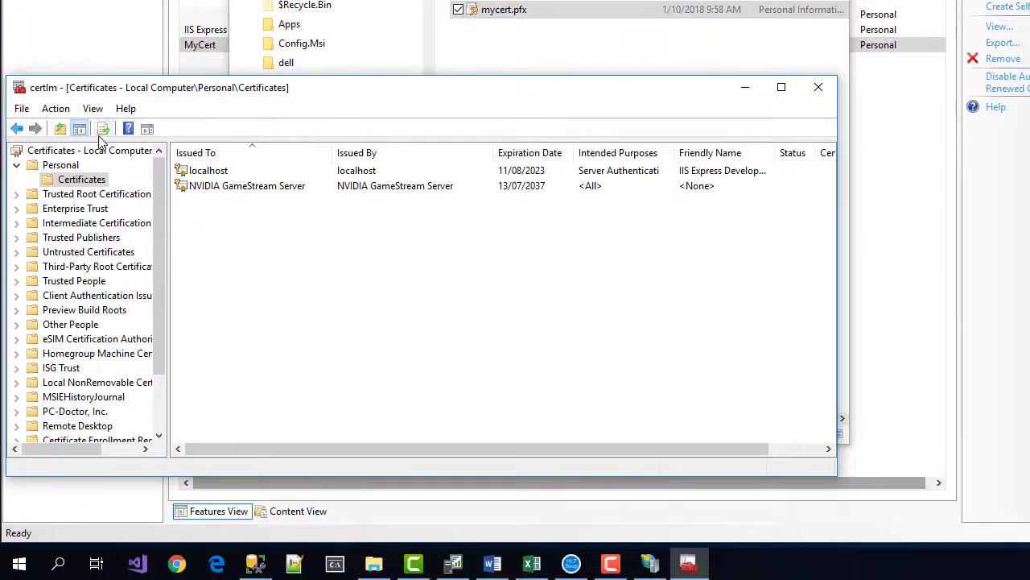
{"action": "right_click", "coordinate": [252, 245]}
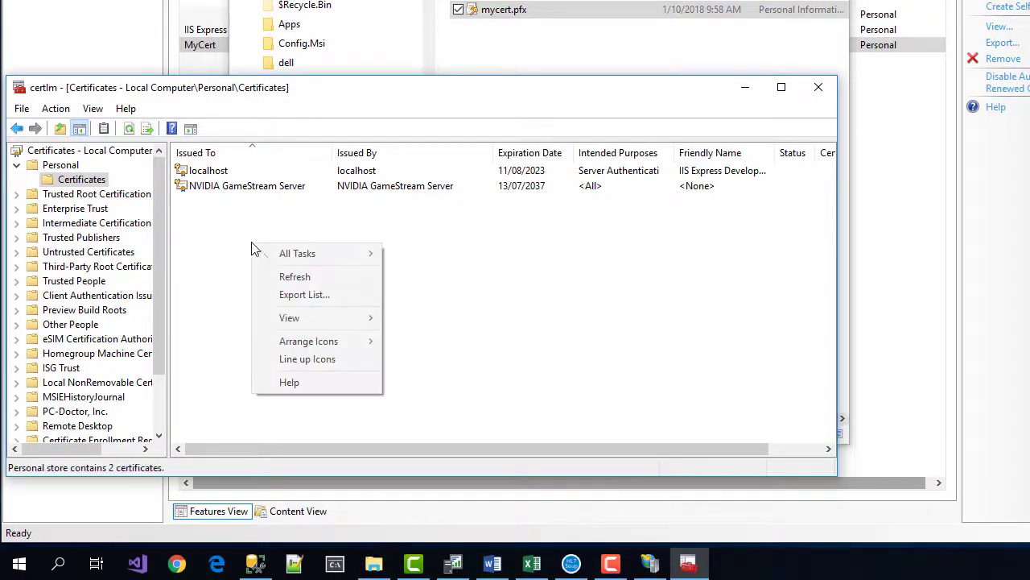
{"action": "left_click", "coordinate": [294, 277]}
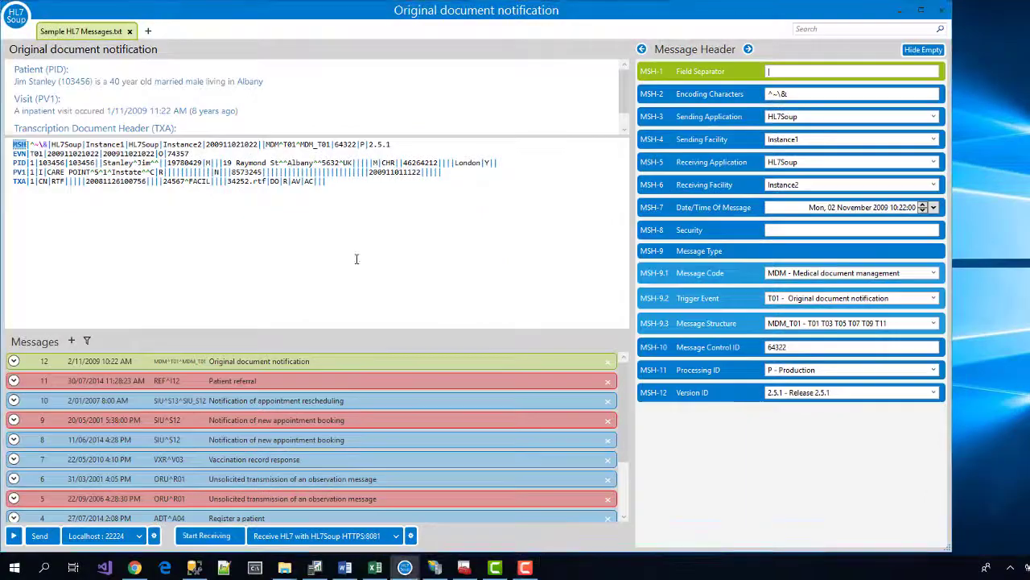
In HL7 Soup, create a new HTTP Receiver named "Receive HL7 over SSL" and set its port to 9000
{"action": "left_click", "coordinate": [396, 537]}
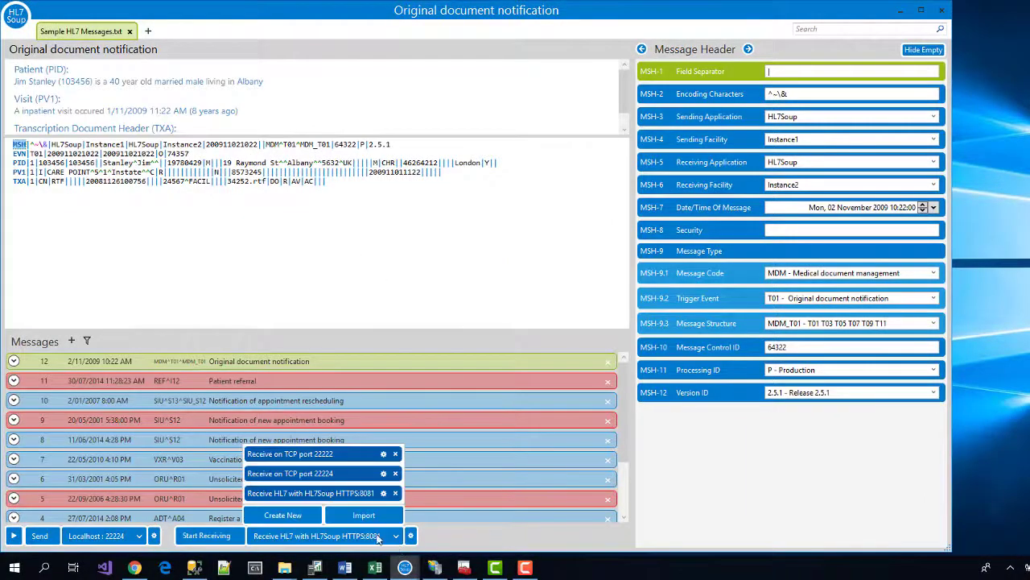
{"action": "left_click", "coordinate": [285, 515]}
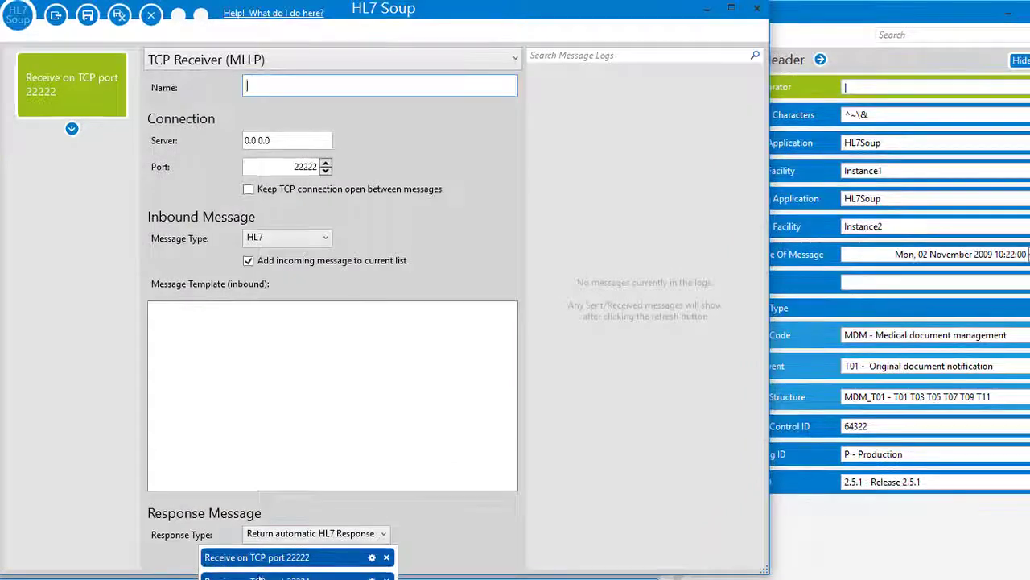
{"action": "left_click", "coordinate": [201, 59]}
{"action": "left_click", "coordinate": [203, 147]}
{"action": "type", "text": "Receive HL7 over SSL"}
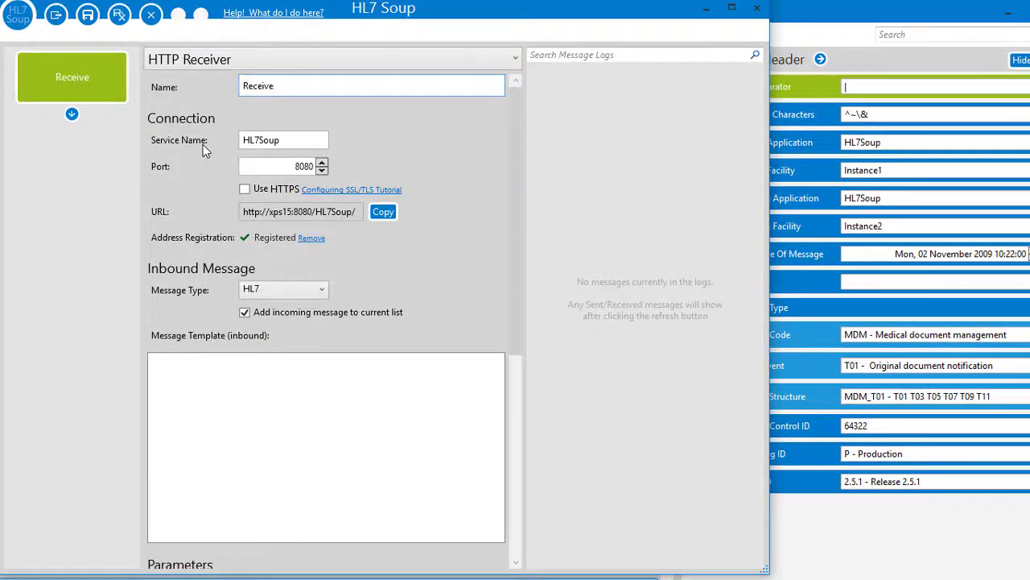
{"action": "left_click", "coordinate": [298, 167]}
{"action": "type", "text": "9000"}
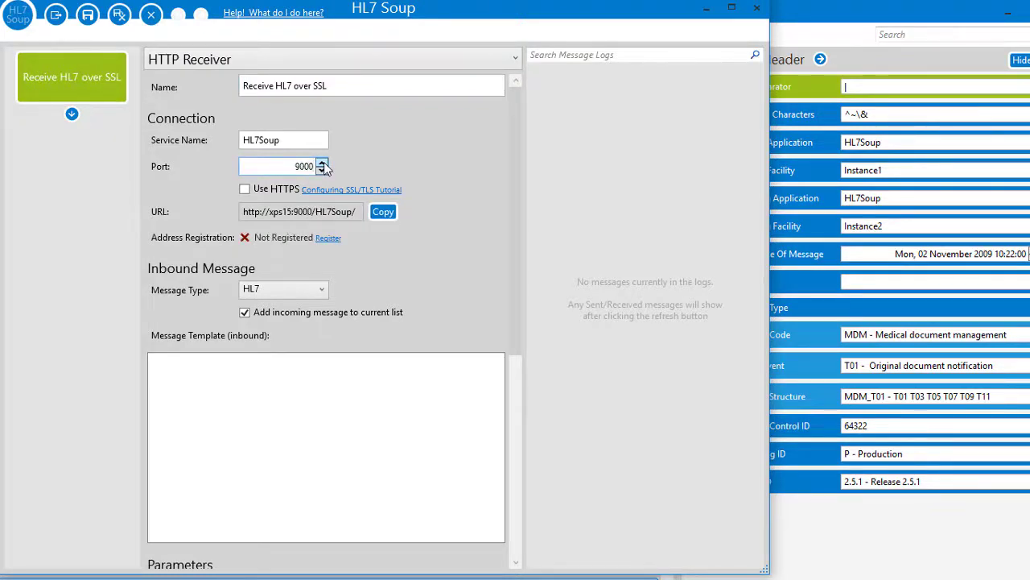
Enable HTTPS for the "Receive HL7 over SSL" receiver and register its address
{"action": "left_click", "coordinate": [246, 190]}
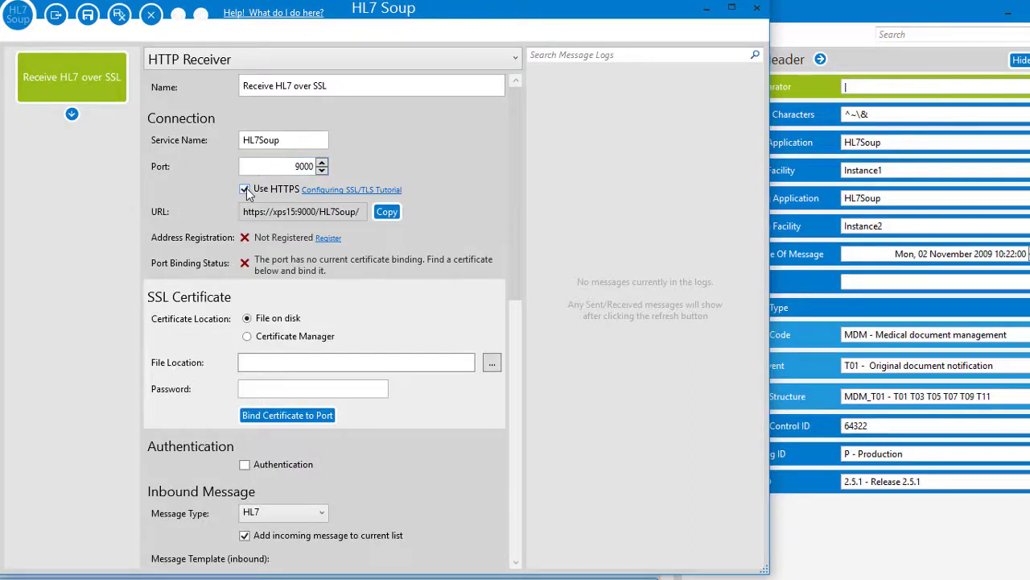
{"action": "left_click", "coordinate": [327, 239]}
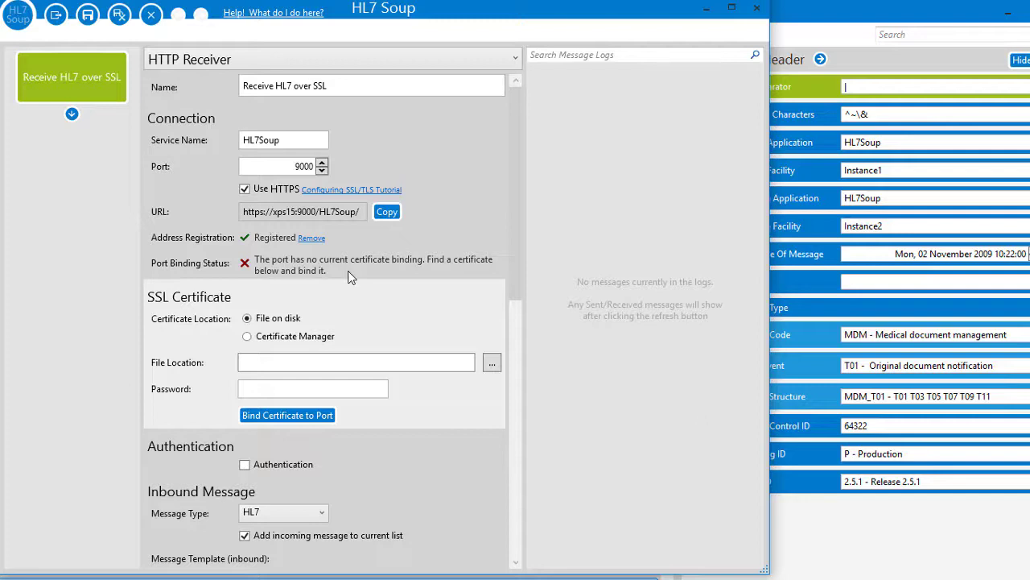
Set the SSL certificate location to Certificate Manager and copy the thumbprint of the XPS15 certificate named MyCert from the Personal store in certlm
{"action": "left_click", "coordinate": [309, 341]}
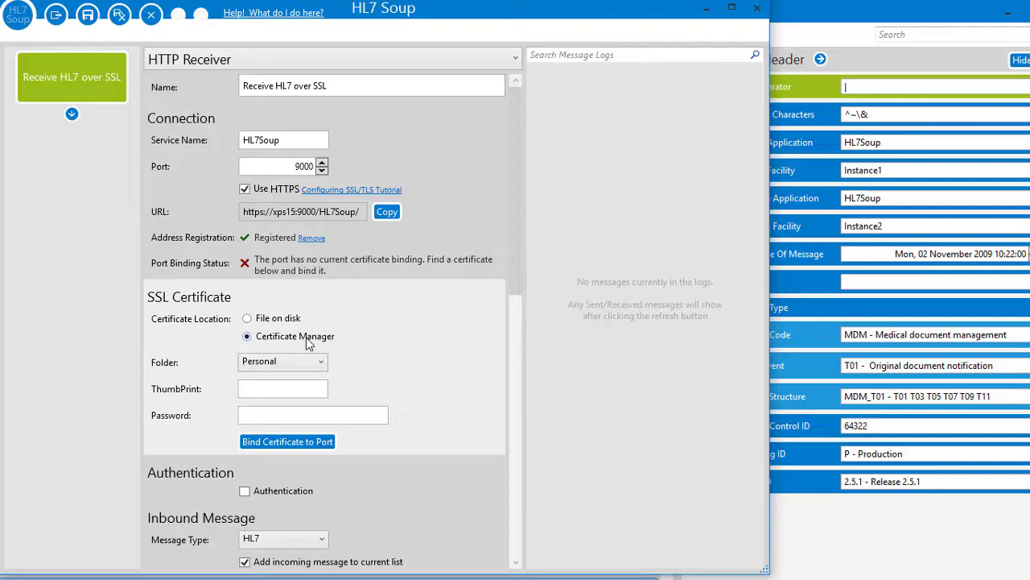
{"action": "left_click", "coordinate": [306, 342]}
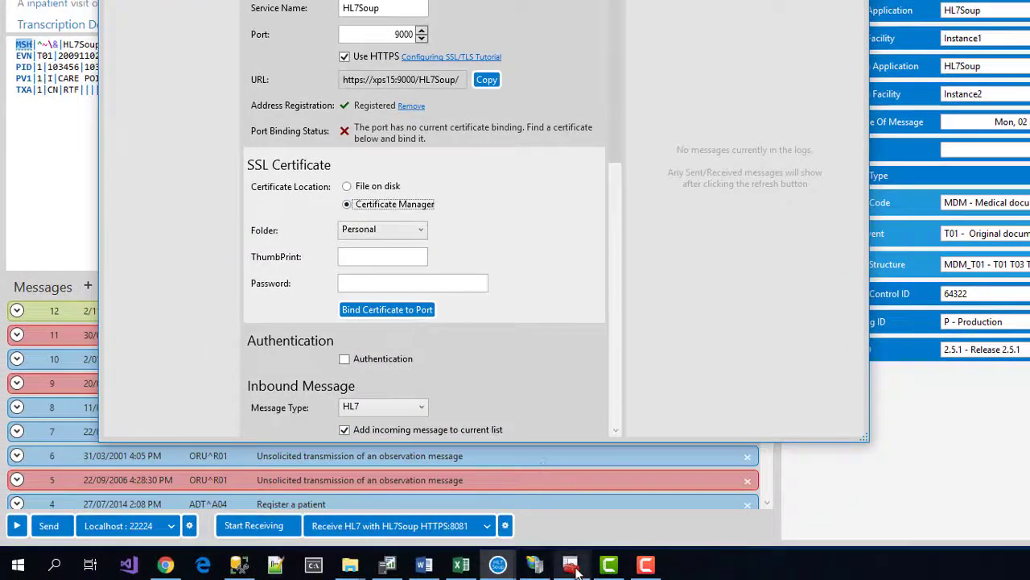
{"action": "left_click", "coordinate": [572, 566]}
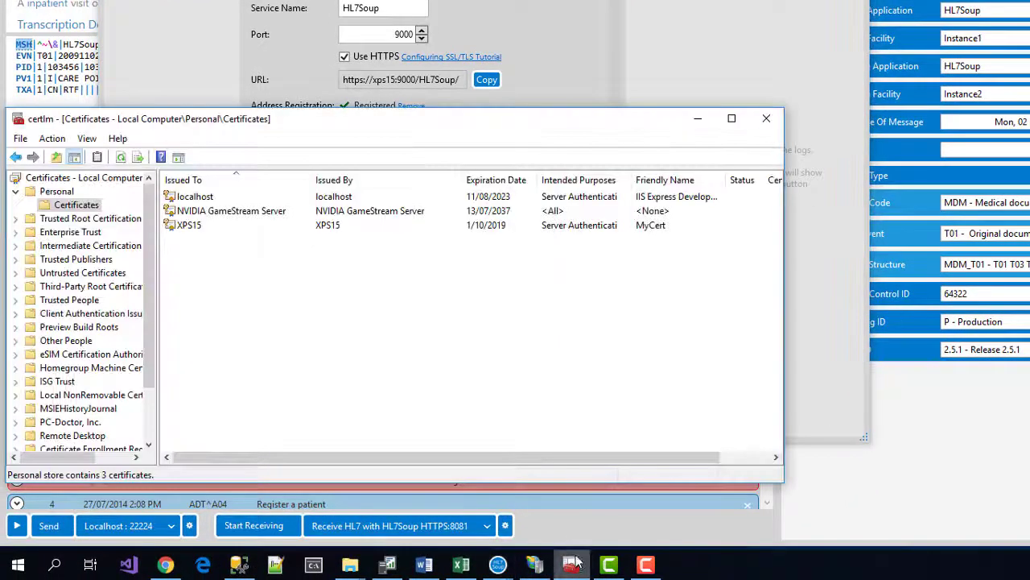
{"action": "double_click", "coordinate": [318, 228]}
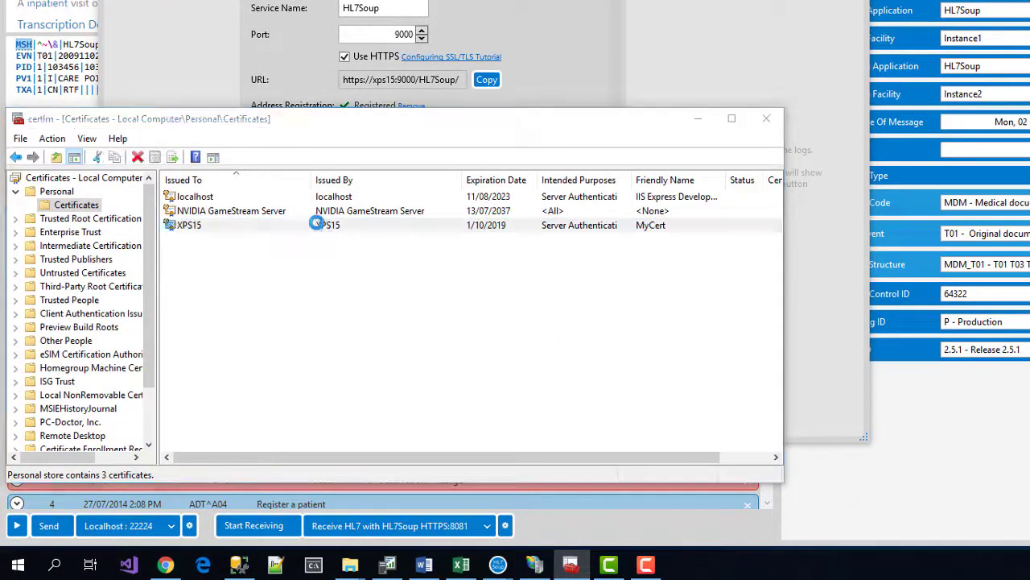
{"action": "left_click", "coordinate": [87, 158]}
{"action": "scroll", "coordinate": [276, 259], "scroll_direction": "down", "scroll_amount": 3}
{"action": "left_click", "coordinate": [97, 292]}
{"action": "left_click_drag", "start_coordinate": [278, 336], "coordinate": [4, 336]}
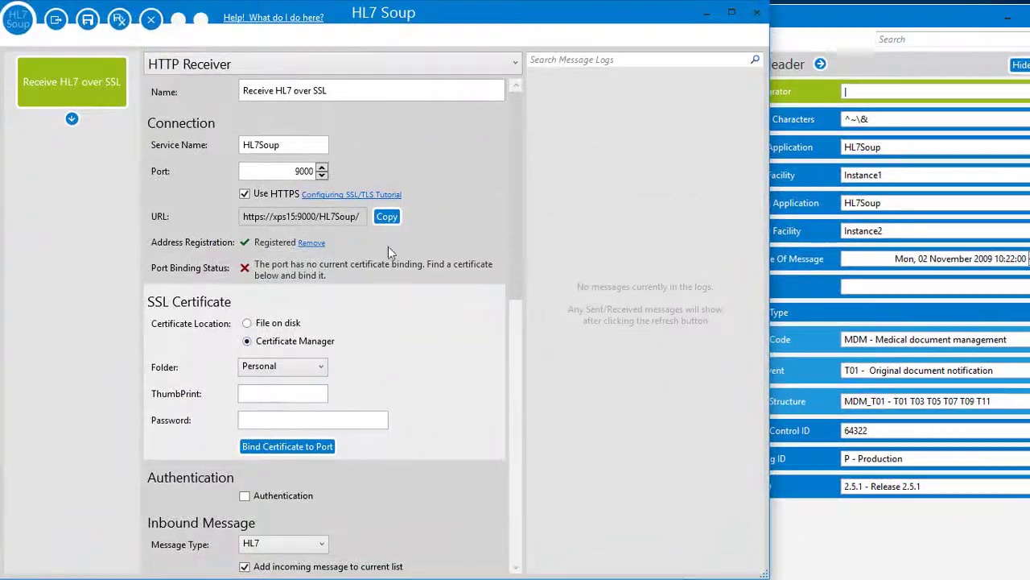
Paste the copied thumbprint into the receiver's SSL settings, enter the certificate password and bind the certificate to the port
{"action": "left_click", "coordinate": [251, 396]}
{"action": "type", "text": "14F7B9807FAD23E8699CE904D6F1B4B20837CE25"}
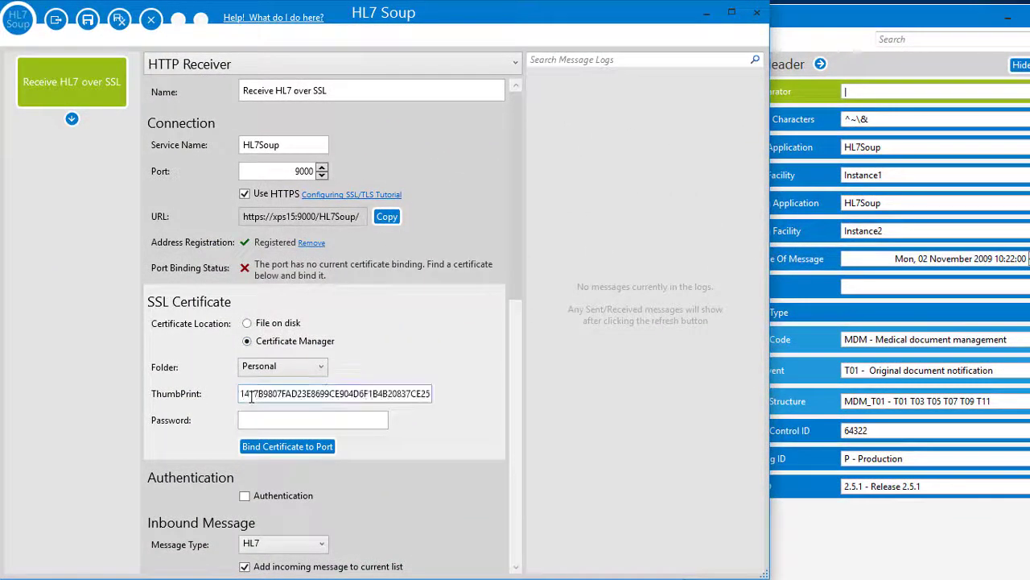
{"action": "left_click", "coordinate": [251, 418]}
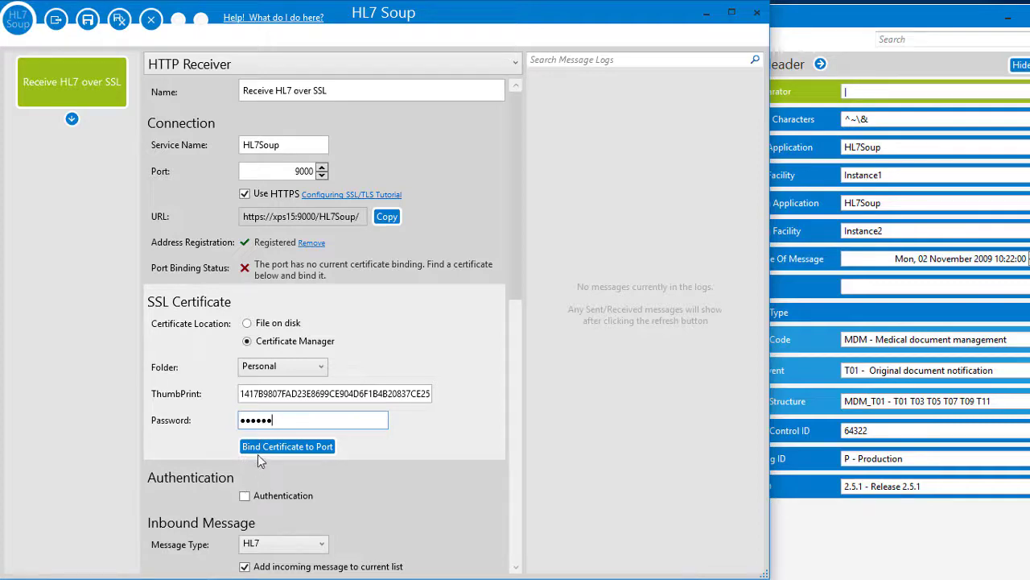
{"action": "left_click", "coordinate": [259, 451]}
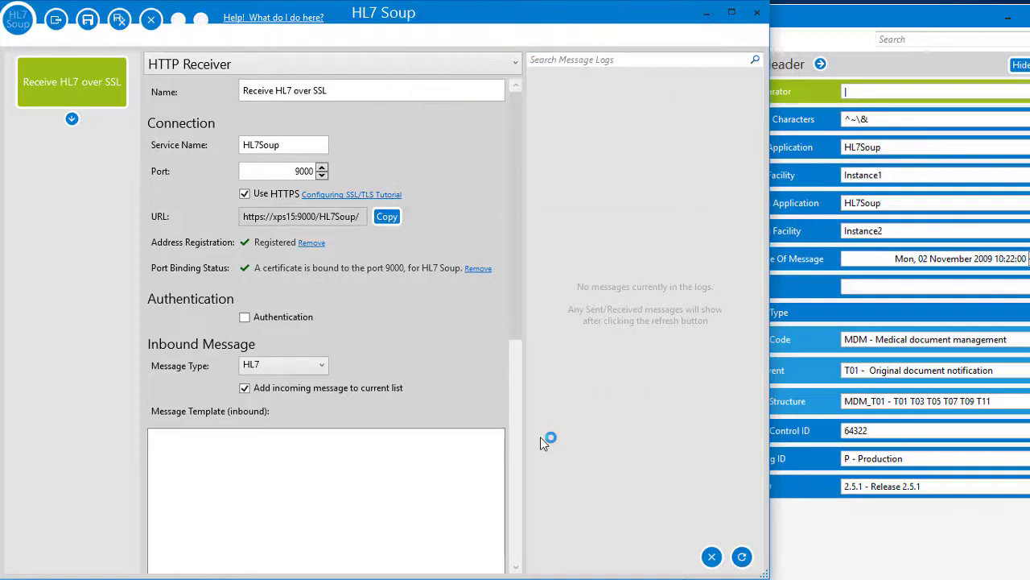
Paste the copied content into the inbound message template and add a File Writer activity named "Write Message To Disk"
{"action": "left_click", "coordinate": [252, 462]}
{"action": "key", "text": "ctrl+v"}
{"action": "left_click", "coordinate": [227, 69]}
{"action": "left_click", "coordinate": [200, 132]}
{"action": "type", "text": "Write Message To Disk"}
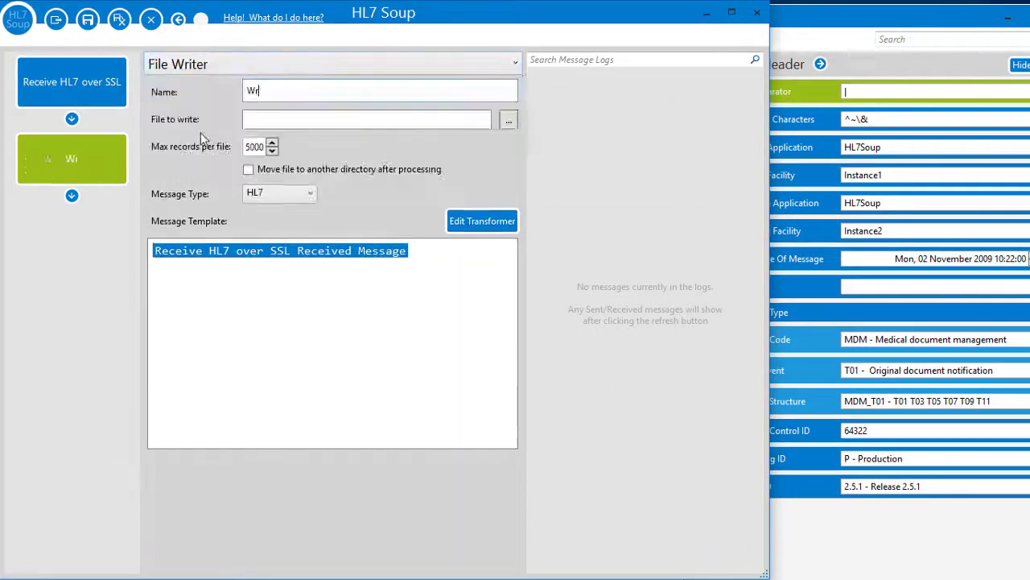
Set the file to write to c:\temp\ followed by a date-time variable formatted to the second and the .hl7 extension
{"action": "left_click", "coordinate": [259, 117]}
{"action": "type", "text": "c:\temp\\"}
{"action": "right_click", "coordinate": [266, 119]}
{"action": "mouse_move", "coordinate": [161, 128]}
{"action": "left_click", "coordinate": [46, 127]}
{"action": "right_click", "coordinate": [318, 120]}
{"action": "mouse_move", "coordinate": [216, 134]}
{"action": "mouse_move", "coordinate": [186, 183]}
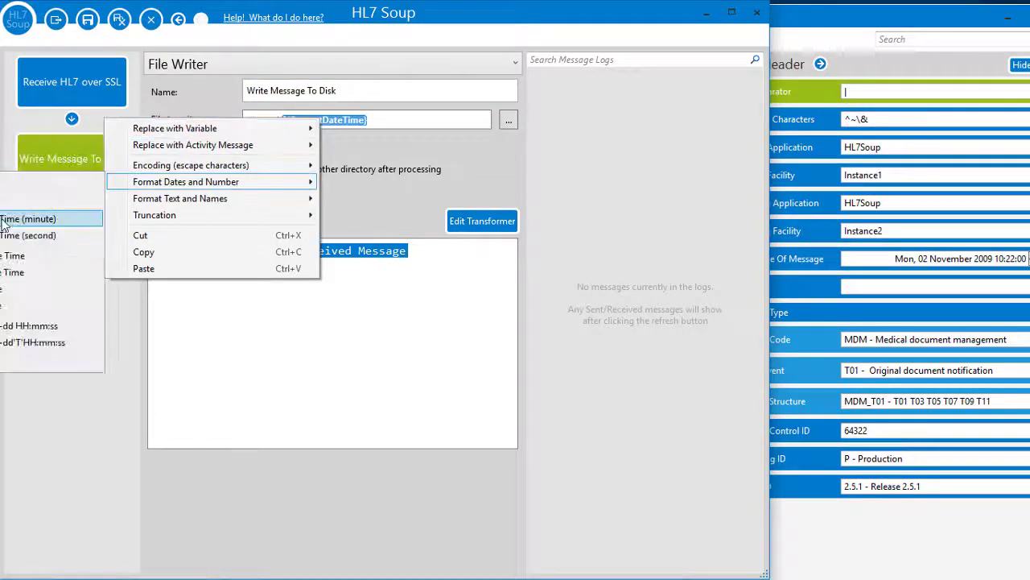
{"action": "left_click", "coordinate": [24, 235]}
{"action": "type", "text": ".hl7"}
Set the File Writer's maximum records per file to 1 and return to the receiver activity
{"action": "double_click", "coordinate": [250, 147]}
{"action": "type", "text": "1"}
{"action": "left_click", "coordinate": [72, 81]}
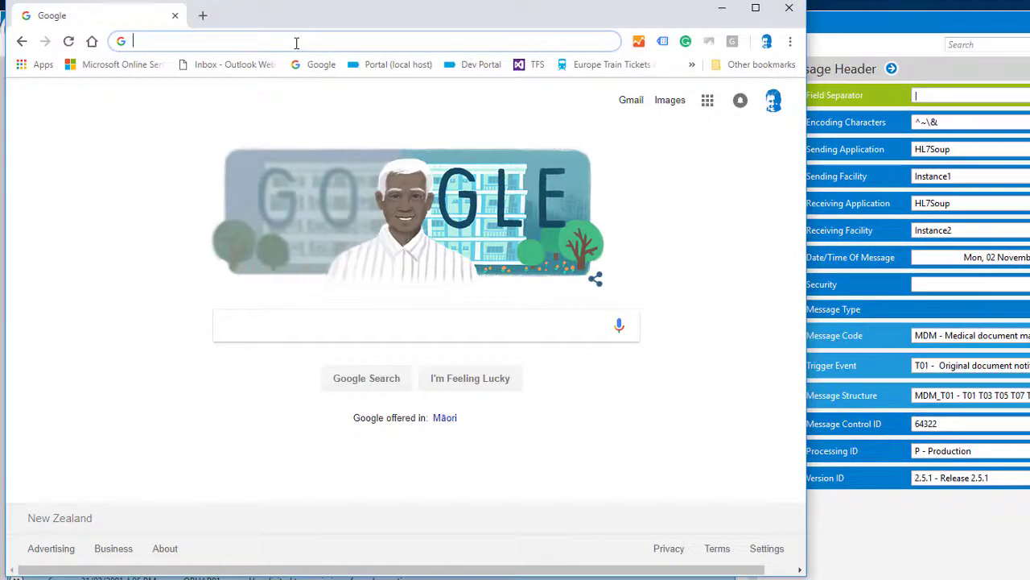
{"action": "type", "text": "https://xps15:9000/HL7Soup/"}
{"action": "key", "text": "Return"}
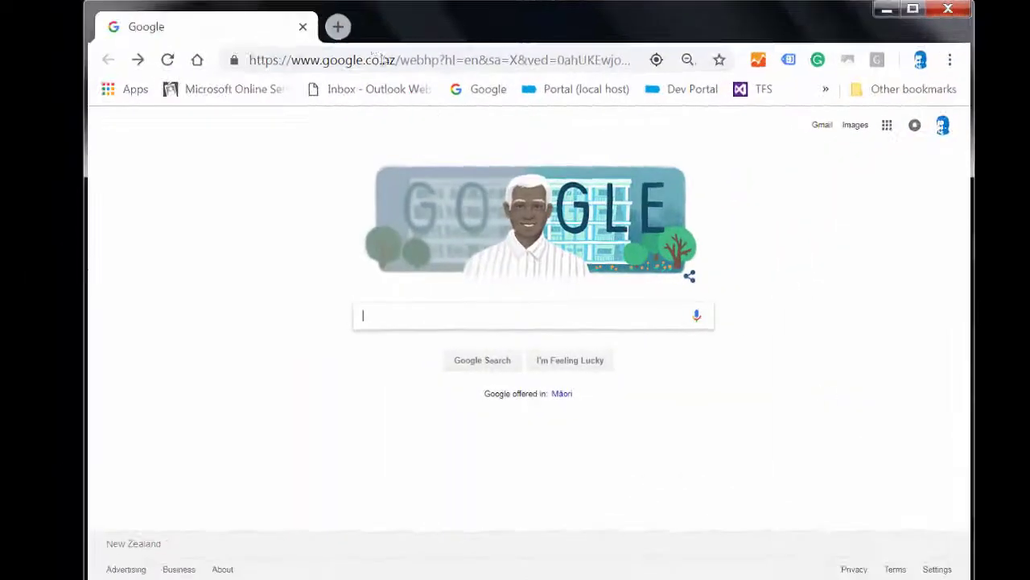
{"action": "left_click", "coordinate": [381, 59]}
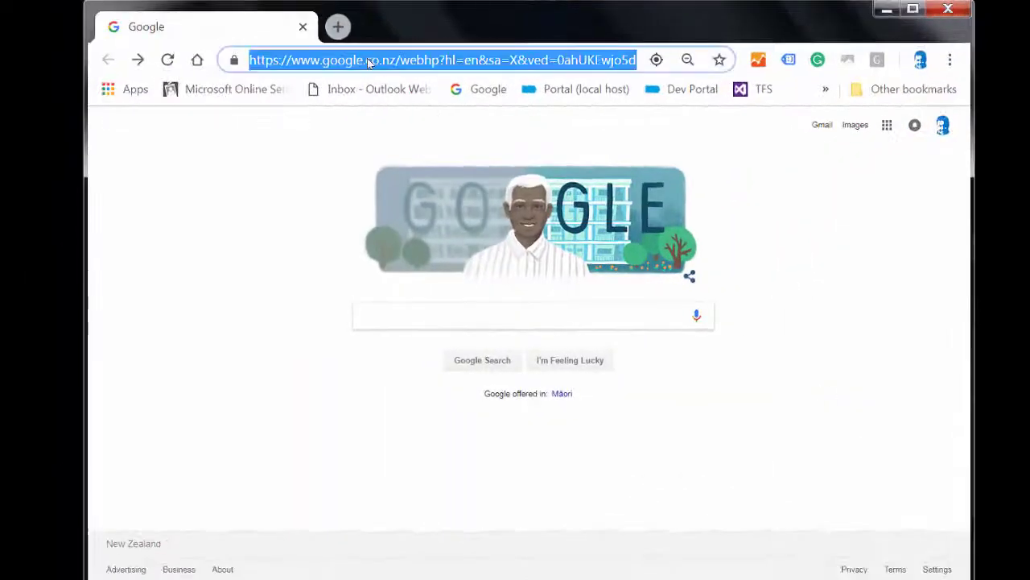
{"action": "type", "text": "xps15:9000/HL7Soup/"}
{"action": "key", "text": "Return"}
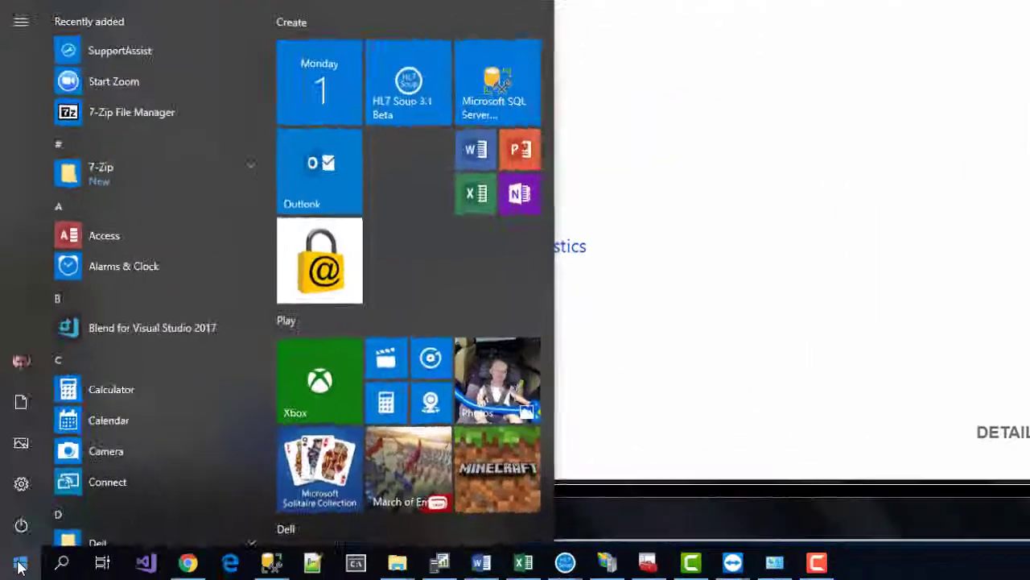
Adjust the Windows firewall settings on the host computer to let the remote browser reach the receiver
{"action": "type", "text": "fire"}
{"action": "left_click", "coordinate": [193, 115]}
{"action": "left_click", "coordinate": [94, 201]}
{"action": "left_click", "coordinate": [305, 208]}
{"action": "left_click", "coordinate": [656, 556]}
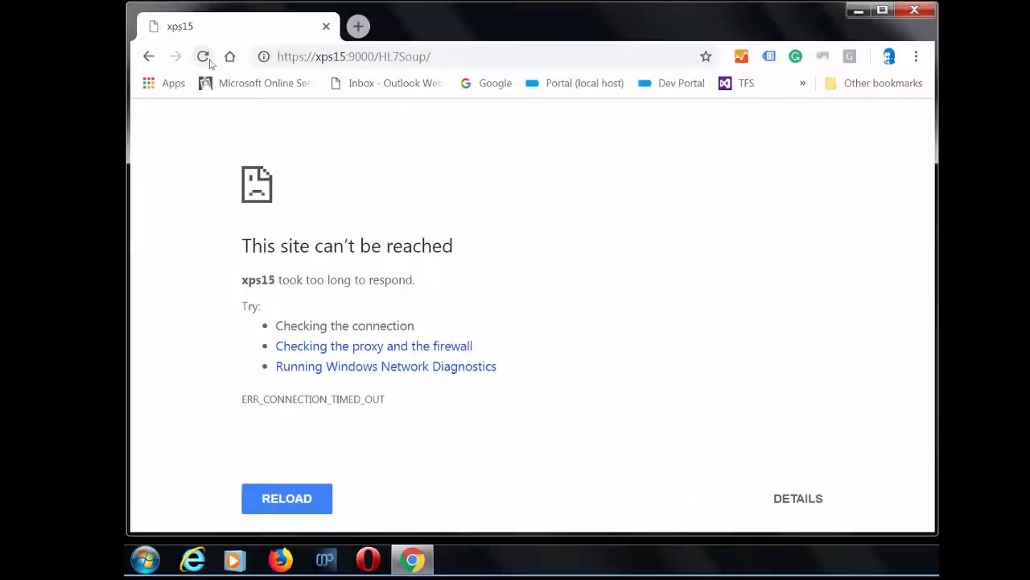
Reload the receiver's page in the remote Chrome and proceed to xps15 despite the certificate warning
{"action": "left_click", "coordinate": [208, 60]}
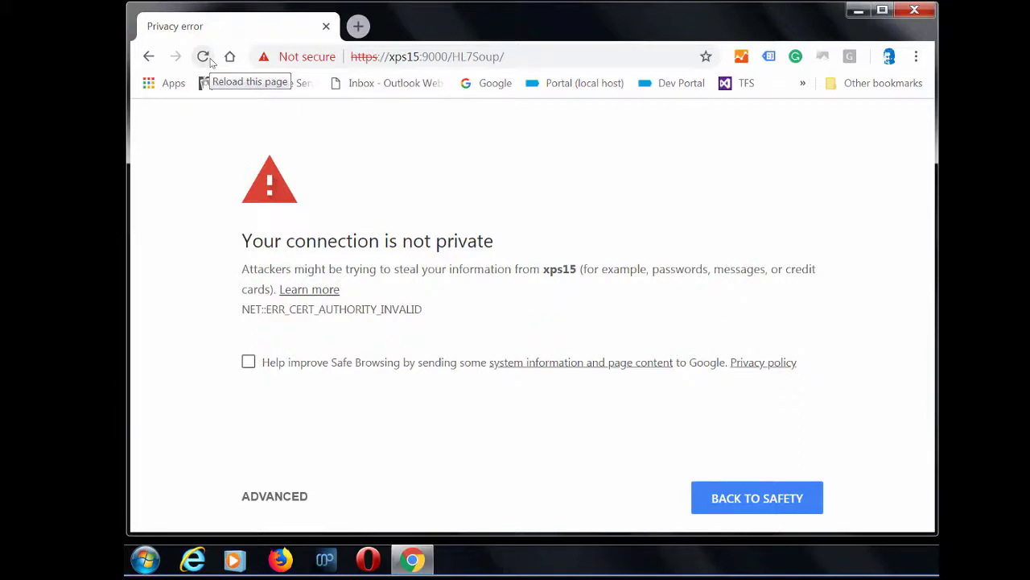
{"action": "left_click", "coordinate": [281, 497]}
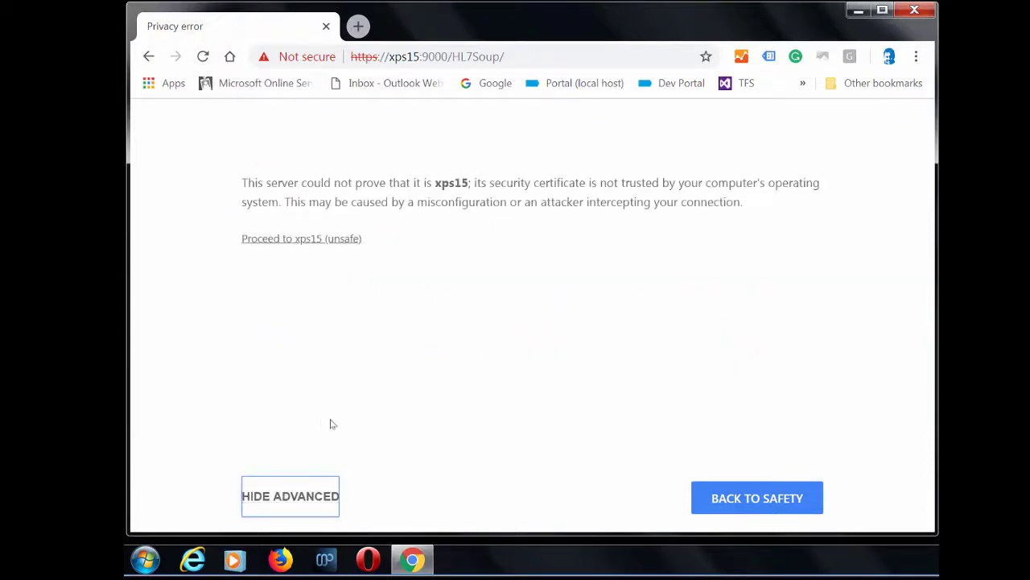
{"action": "left_click", "coordinate": [300, 242]}
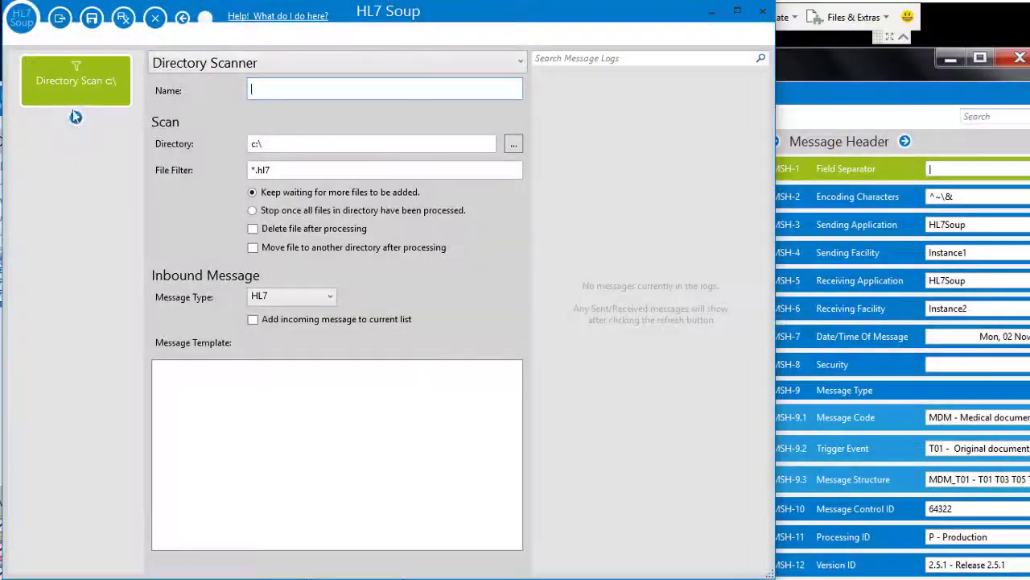
{"action": "left_click", "coordinate": [75, 117]}
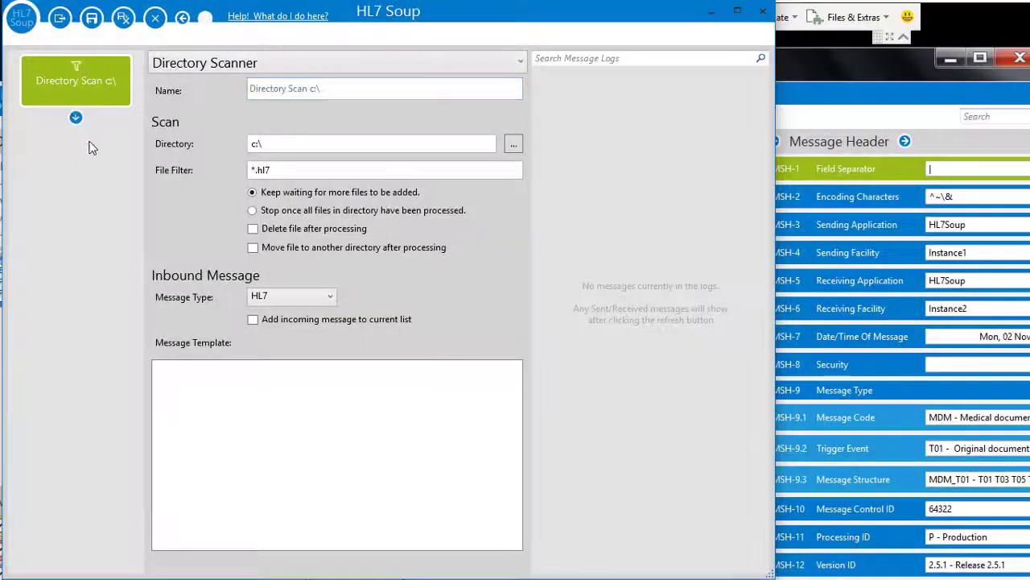
{"action": "left_click", "coordinate": [231, 68]}
{"action": "left_click", "coordinate": [171, 160]}
{"action": "left_click", "coordinate": [257, 145]}
{"action": "type", "text": "https://xps15:9000/HL7Soup/"}
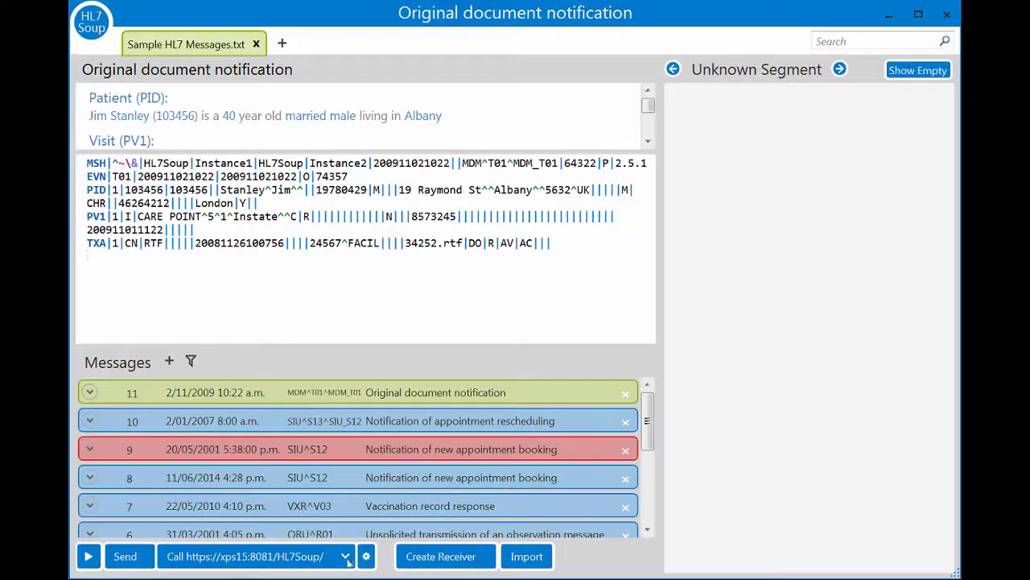
{"action": "left_click", "coordinate": [345, 556]}
{"action": "left_click", "coordinate": [270, 524]}
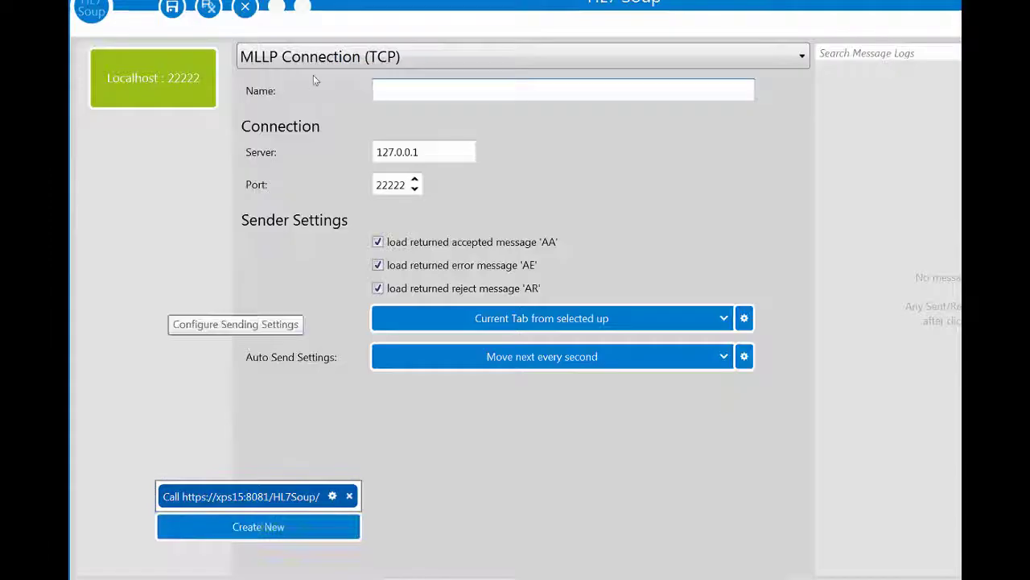
{"action": "left_click", "coordinate": [313, 58]}
{"action": "left_click", "coordinate": [309, 101]}
{"action": "left_click", "coordinate": [386, 151]}
{"action": "type", "text": "https://xps15:9000/HL7Soup/"}
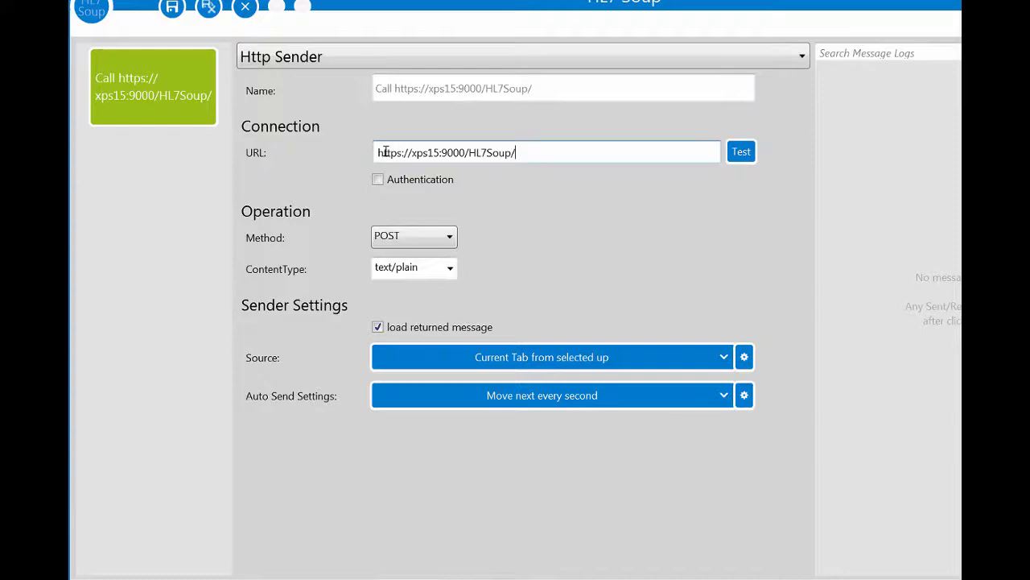
{"action": "left_click", "coordinate": [209, 8]}
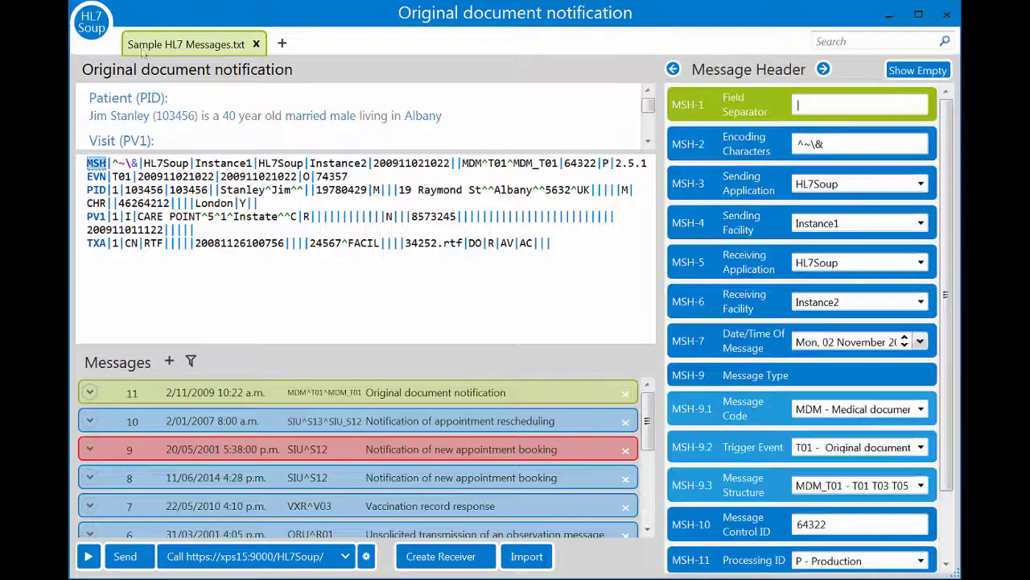
Send the "Original document notification" message to the receiver and open the written .hl7 file in the host's C:\Temp folder
{"action": "left_click", "coordinate": [127, 555]}
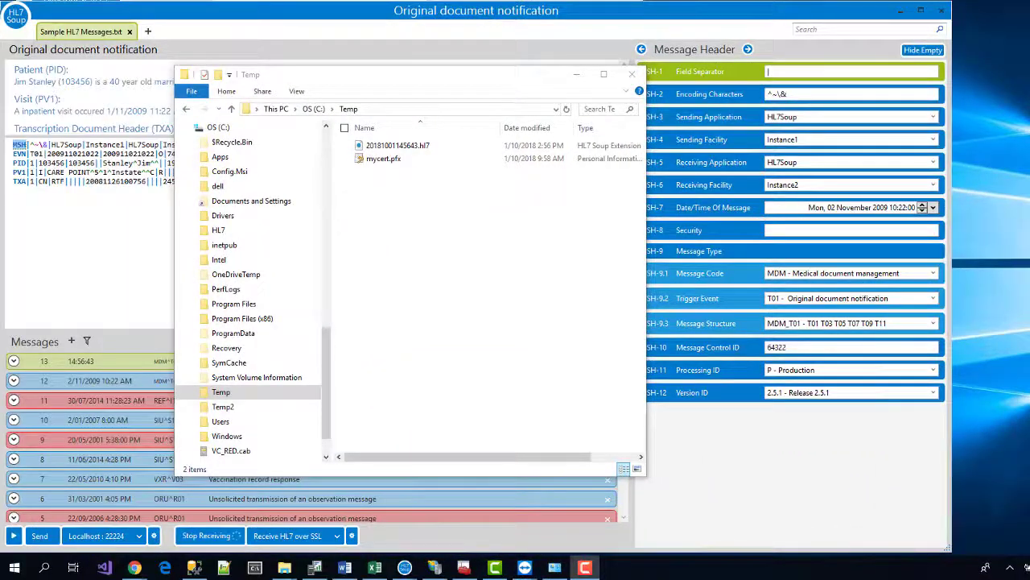
{"action": "double_click", "coordinate": [362, 150]}
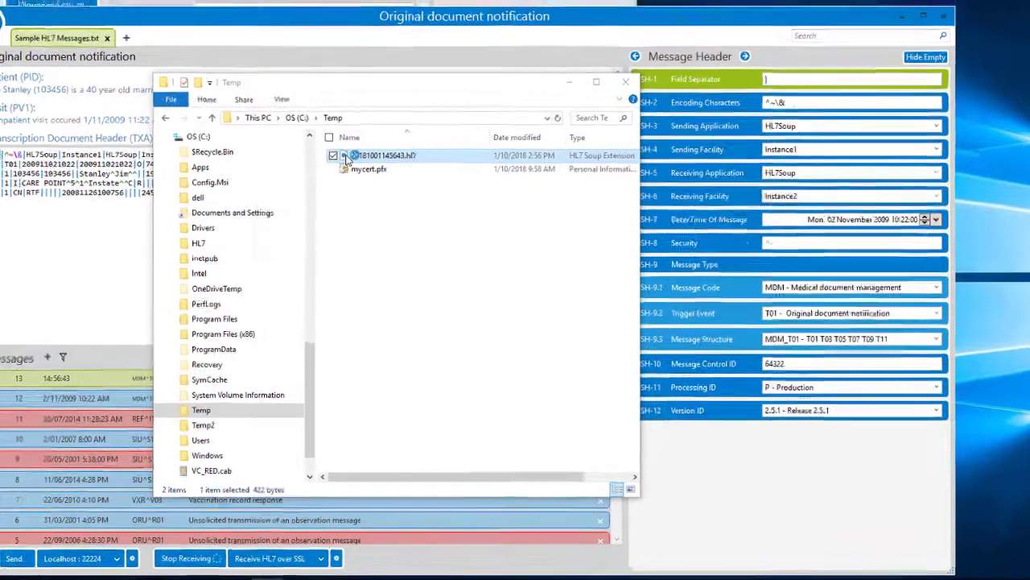